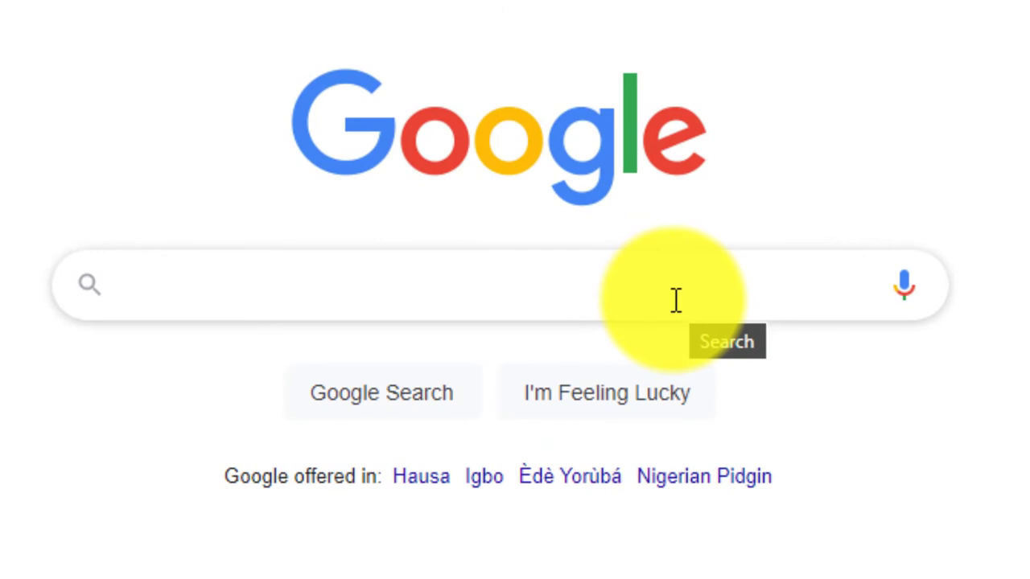
Search Google for 'edelivery oracle' by picking it from the 'edelive' suggestions
type("edelive")
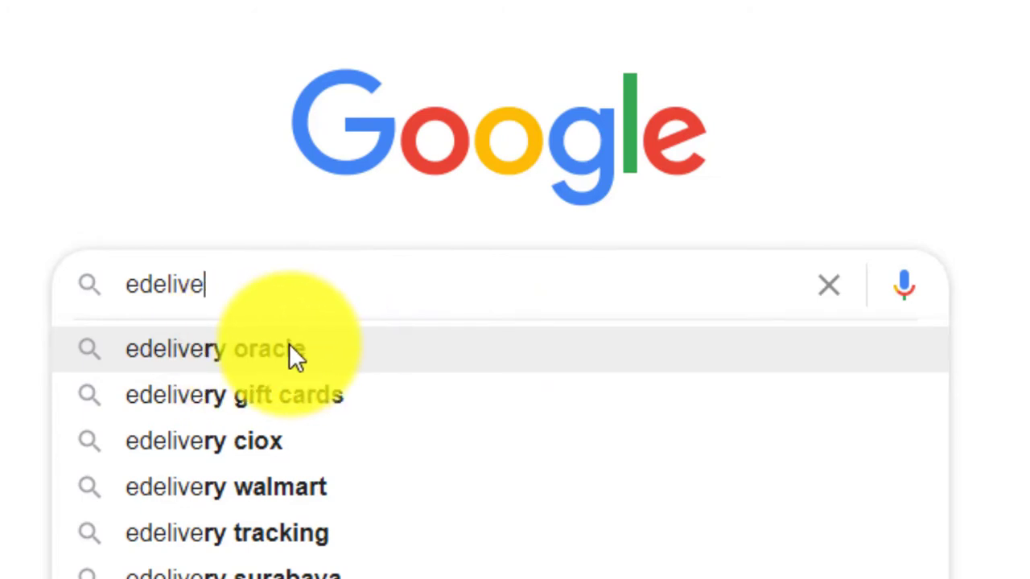
left_click(358, 353)
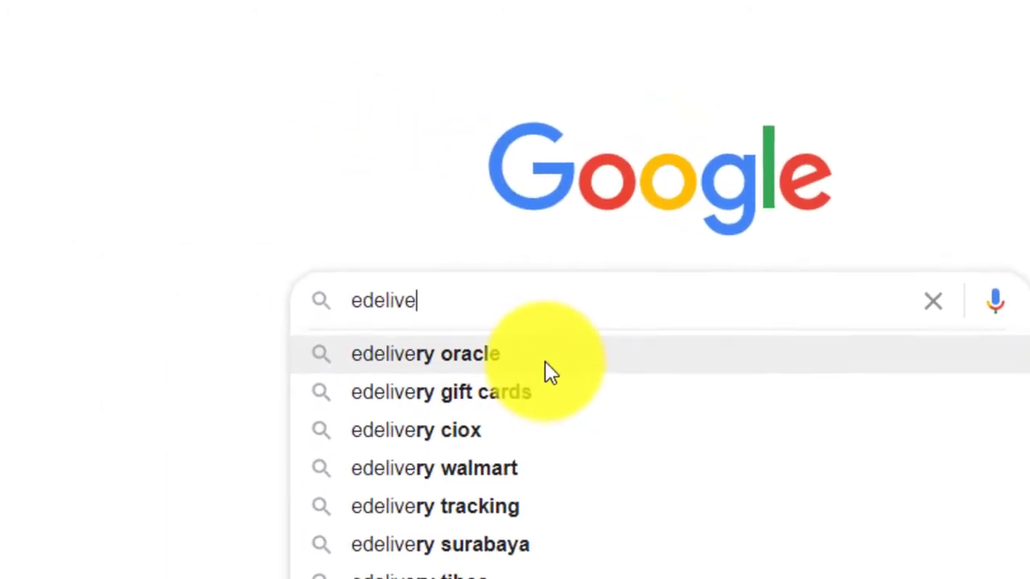
left_click(694, 366)
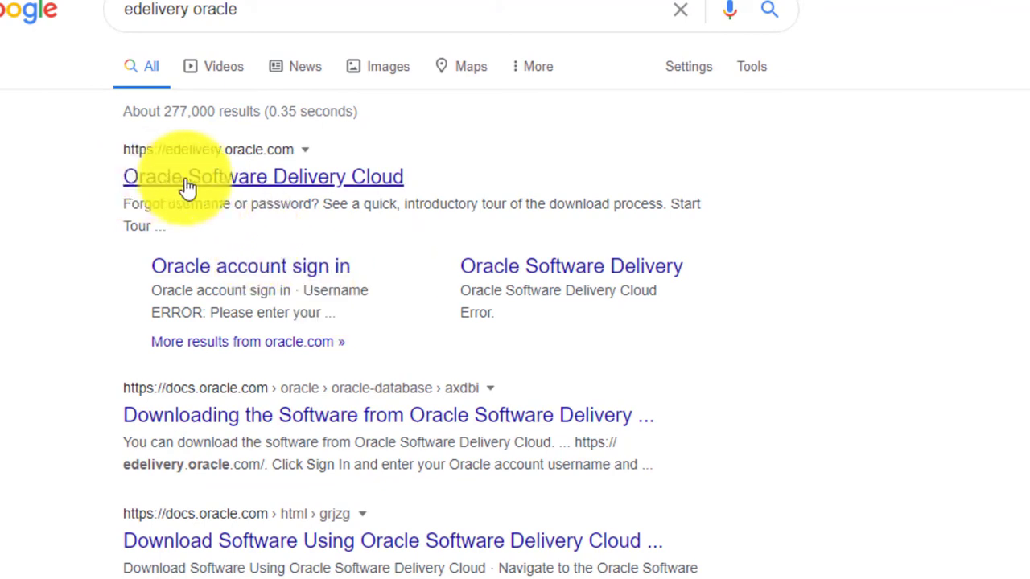
Open the Oracle Software Delivery Cloud result and choose Create Account from its welcome page
left_click(252, 179)
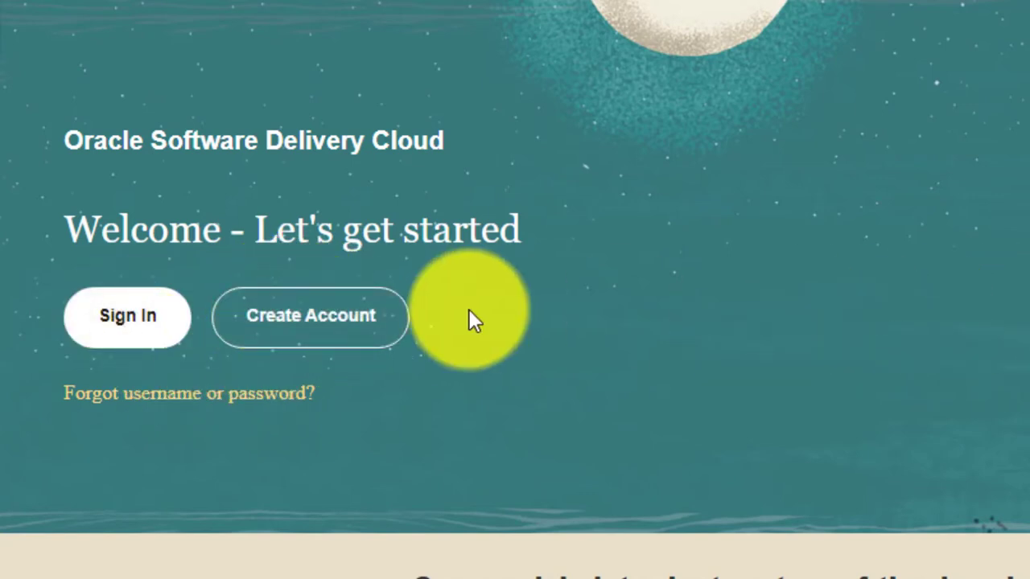
left_click(348, 318)
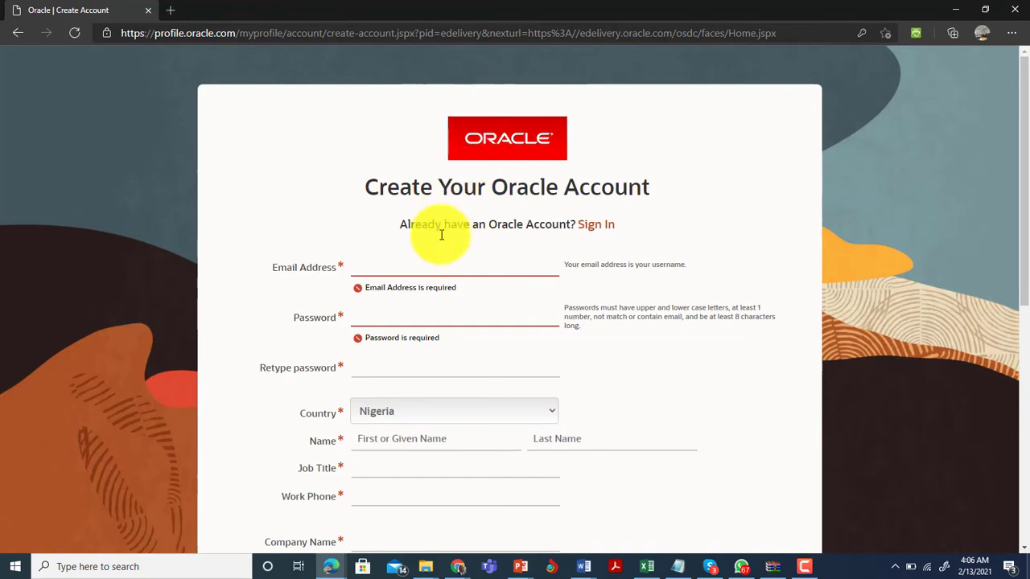
left_click(431, 268)
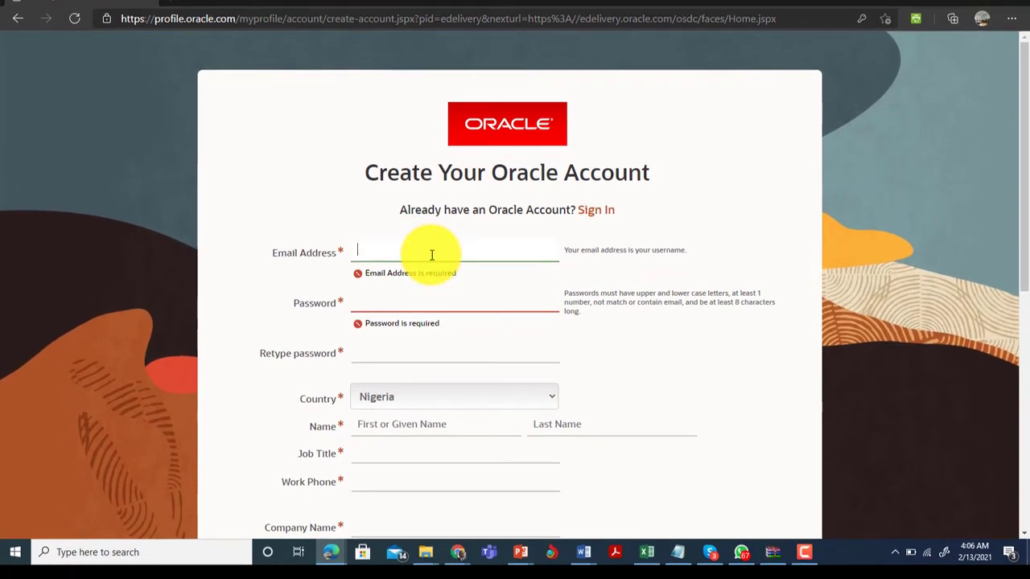
Paste the email address and password, confirm the password, tick the consent box, and submit the form
key("ctrl+v")
key("Tab")
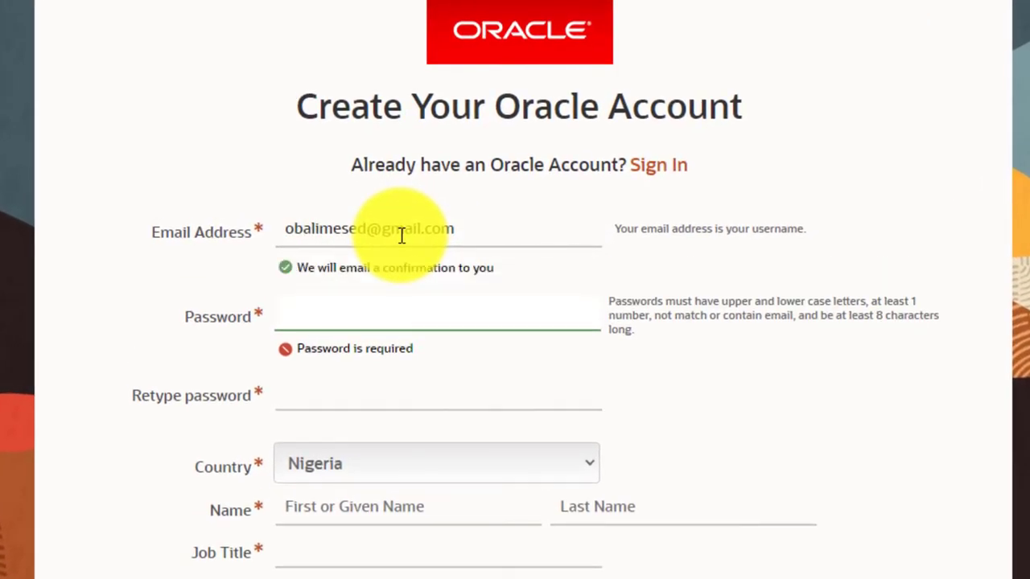
key("ctrl+v")
key("Tab")
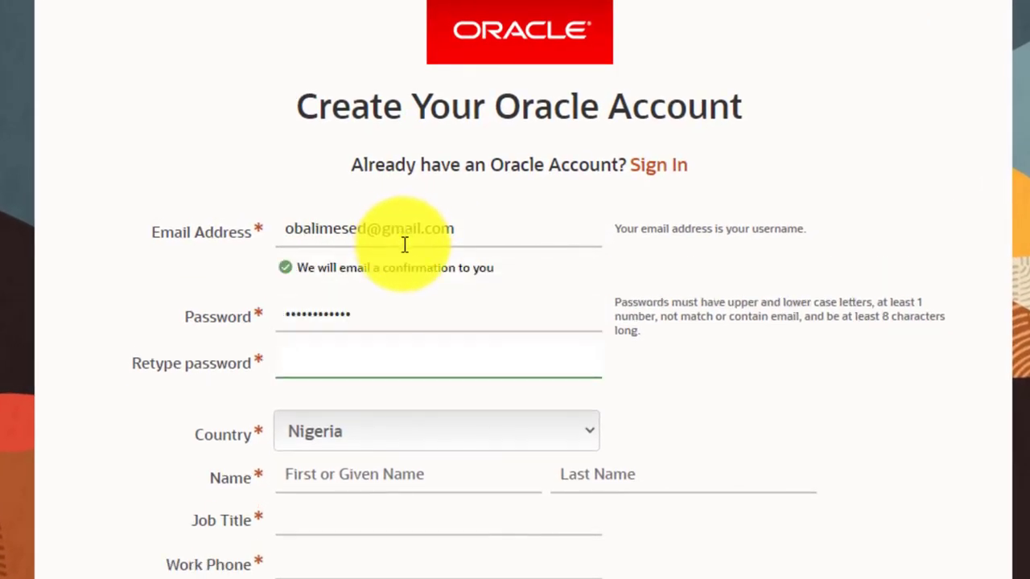
key("ctrl+v")
key("Tab")
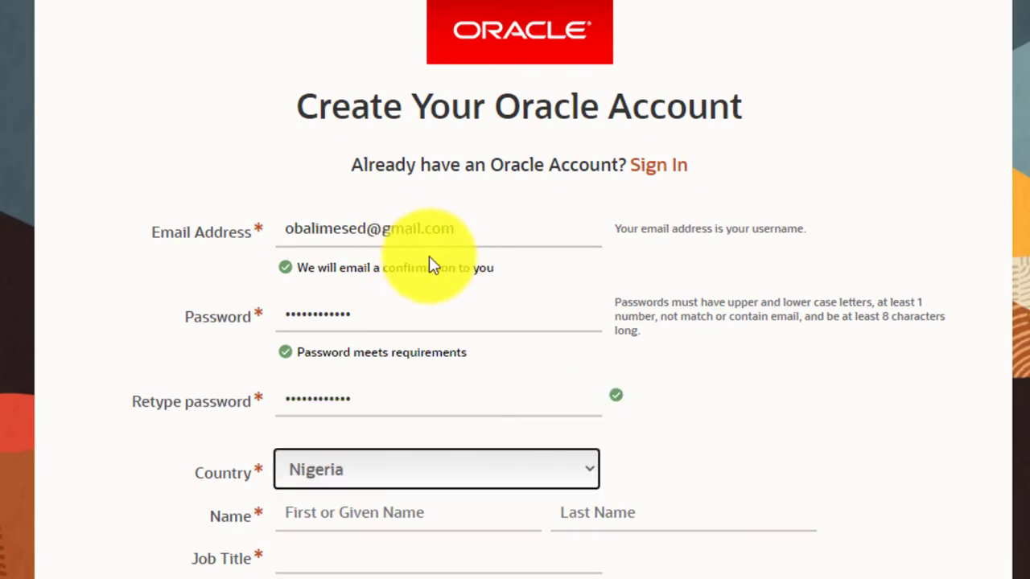
left_click(423, 542)
scroll(423, 543, "down", 3)
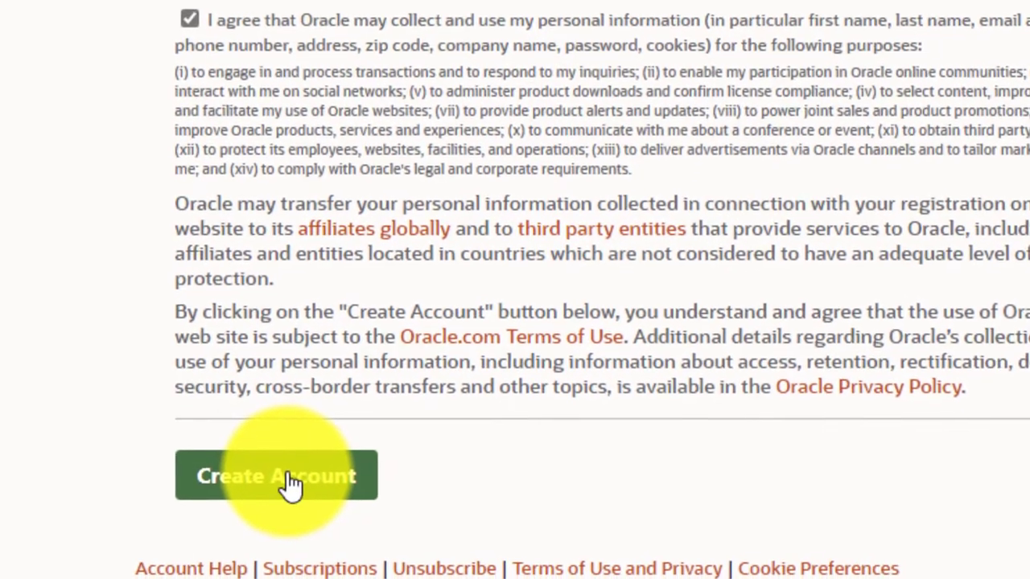
left_click(304, 499)
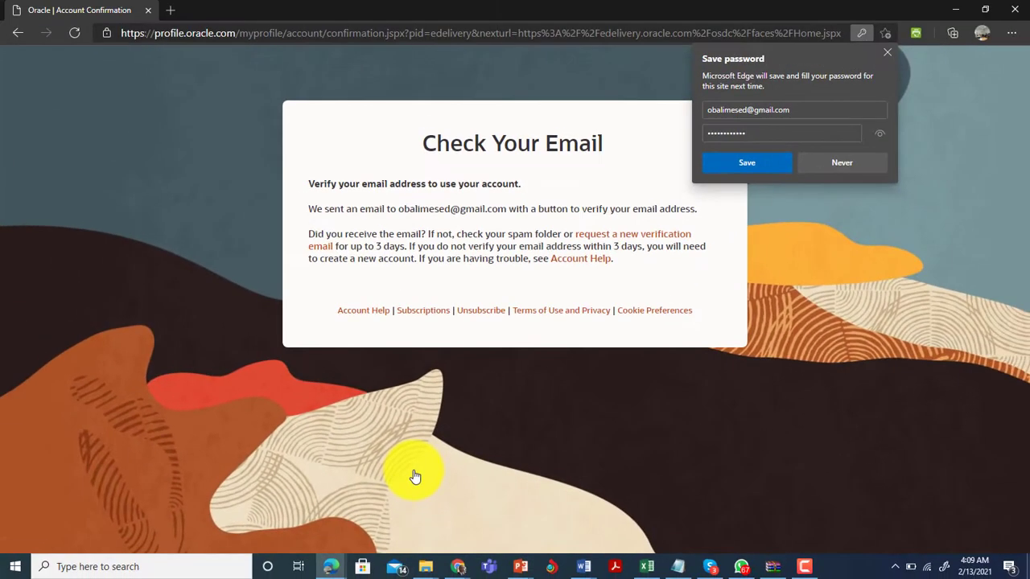
Decline Edge's offer to save the password and sign in to Gmail
left_click(468, 210)
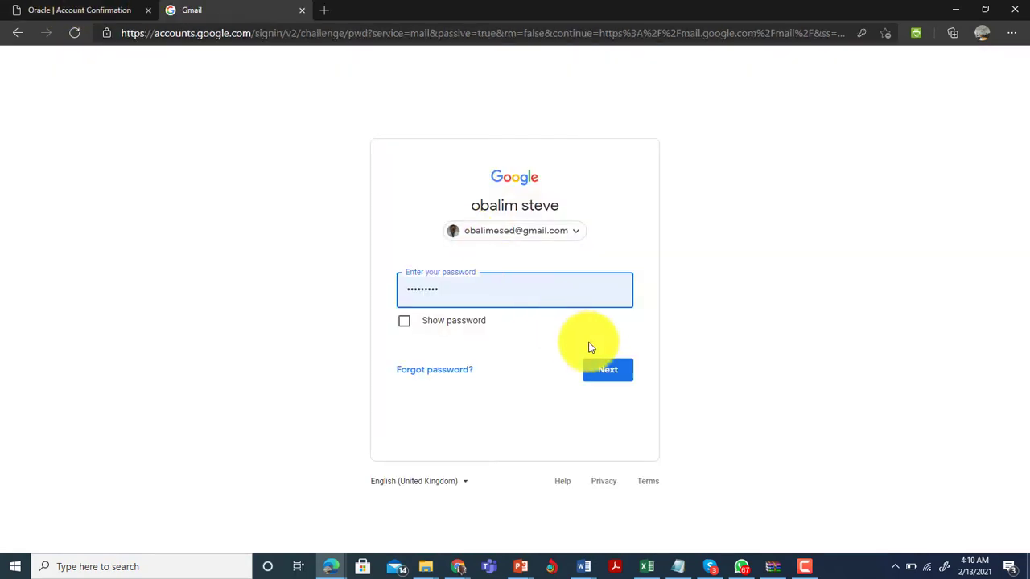
left_click(611, 373)
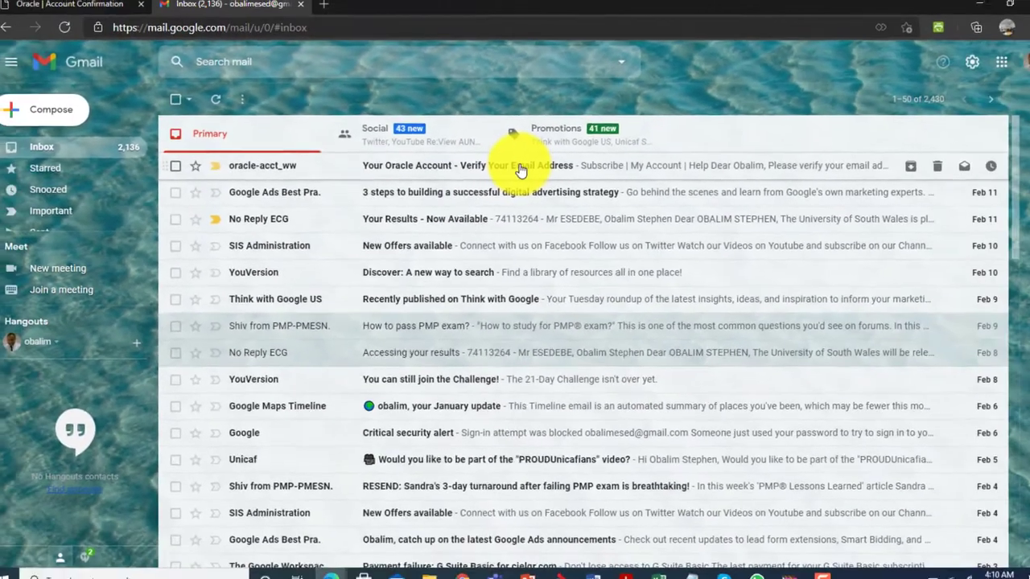
Open Oracle's 'Verify Your Email Address' message and follow its Verify Email Address link
left_click(568, 165)
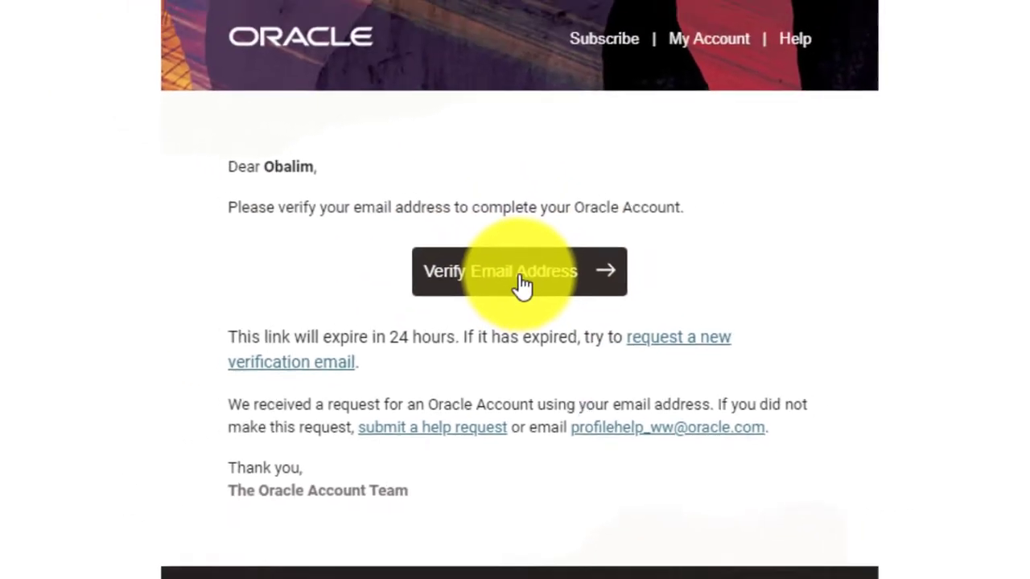
left_click(485, 242)
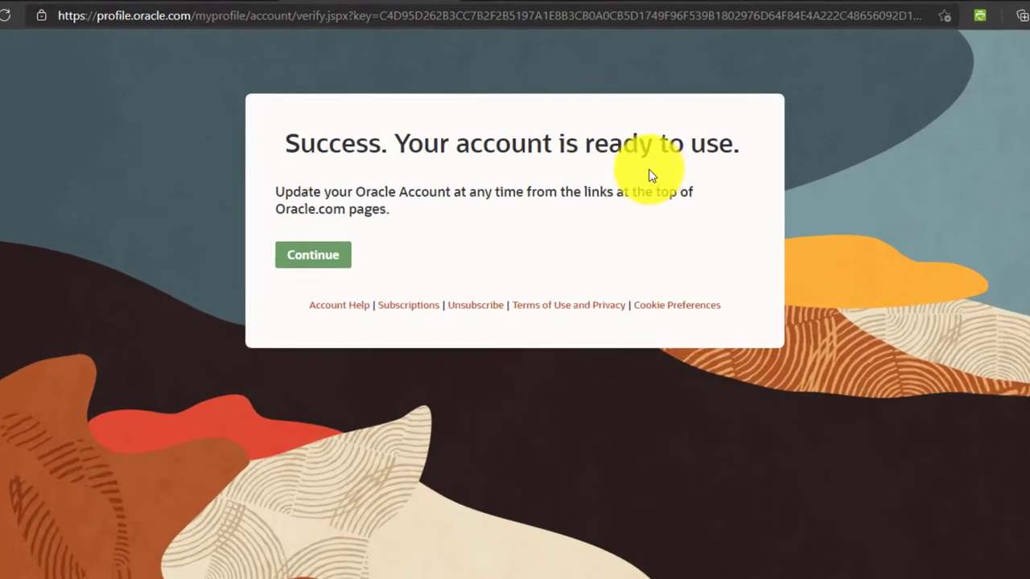
Continue from the account-ready confirmation to the Software Delivery Cloud welcome page
left_click(234, 307)
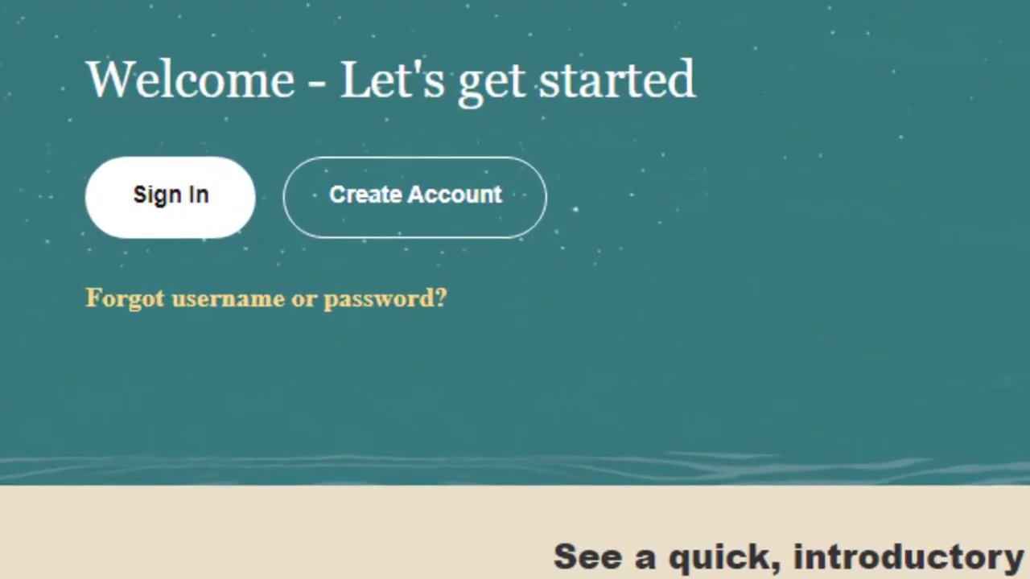
Sign in to Software Delivery Cloud with the new account's username and password
left_click(167, 202)
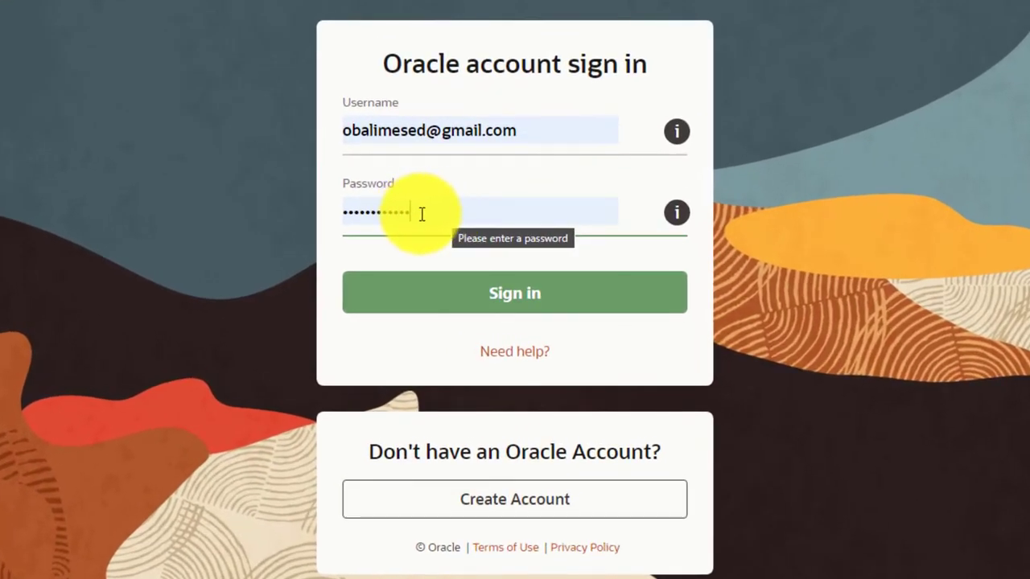
left_click(514, 297)
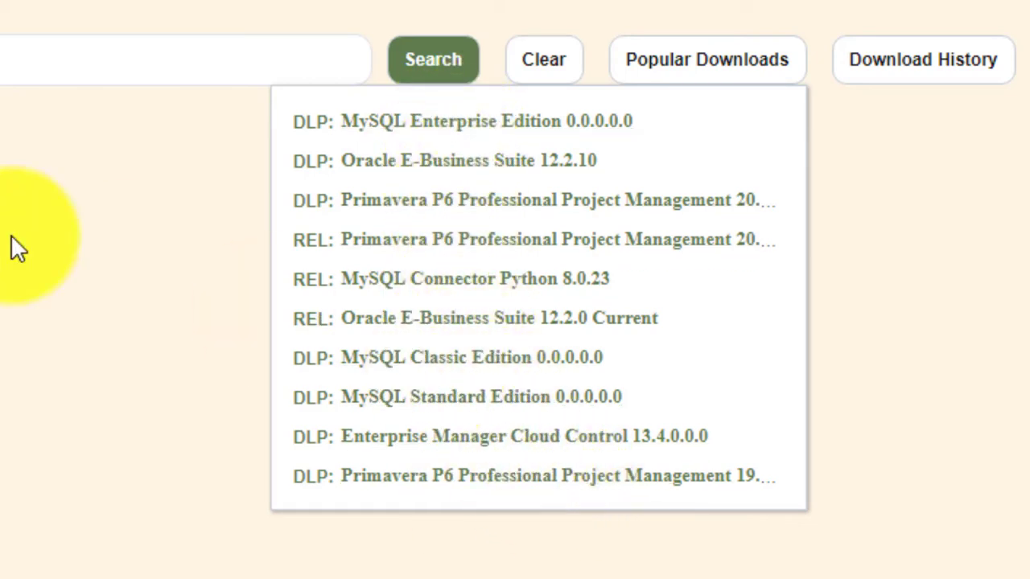
left_click(694, 59)
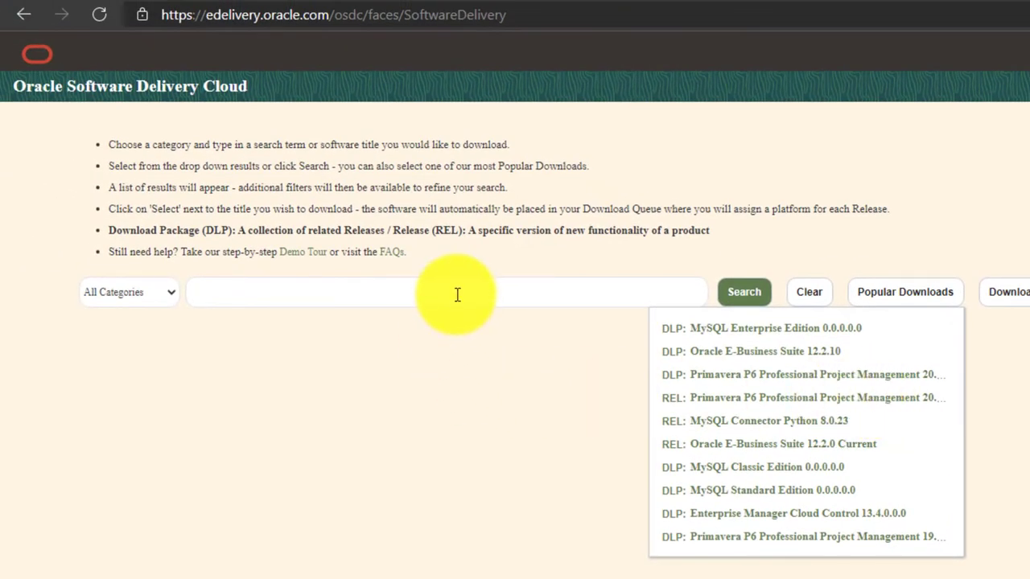
left_click(457, 294)
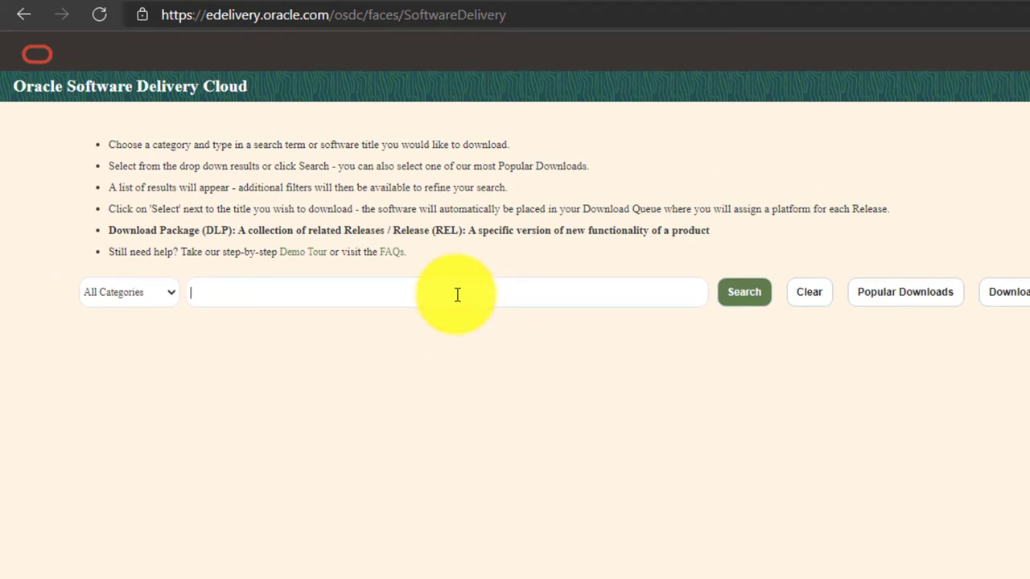
Enter 'primavera p6' in the Software Delivery Cloud search box
type("primavera ")
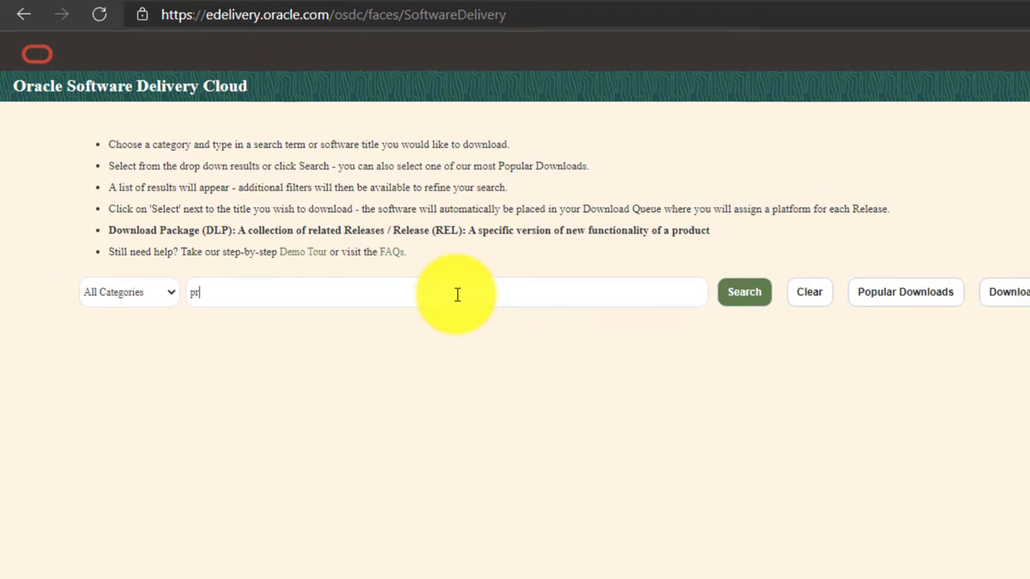
type("p6")
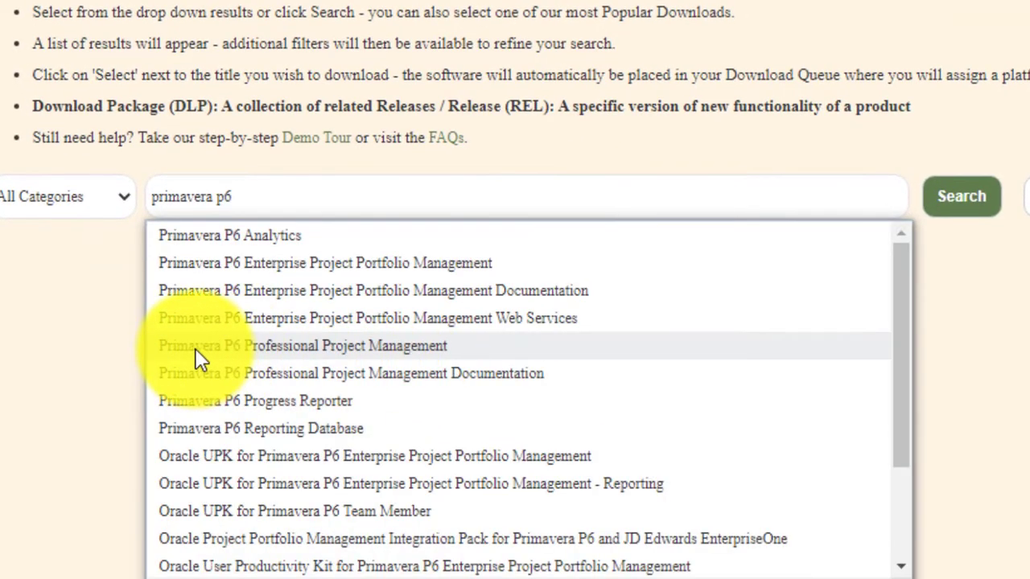
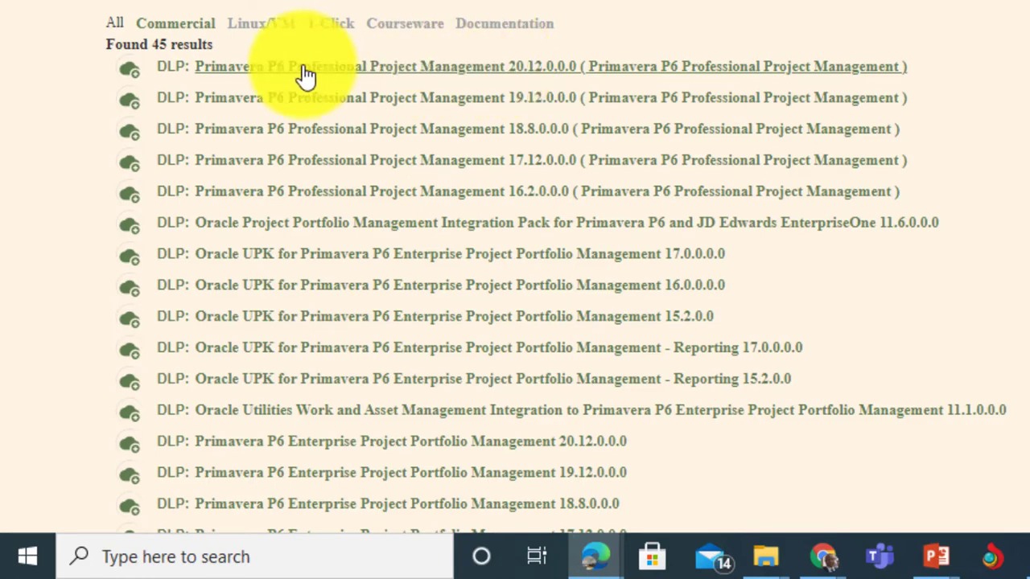
Select the Primavera P6 Professional Project Management 20.12.0.0.0 release and add it to the download queue
left_click(387, 73)
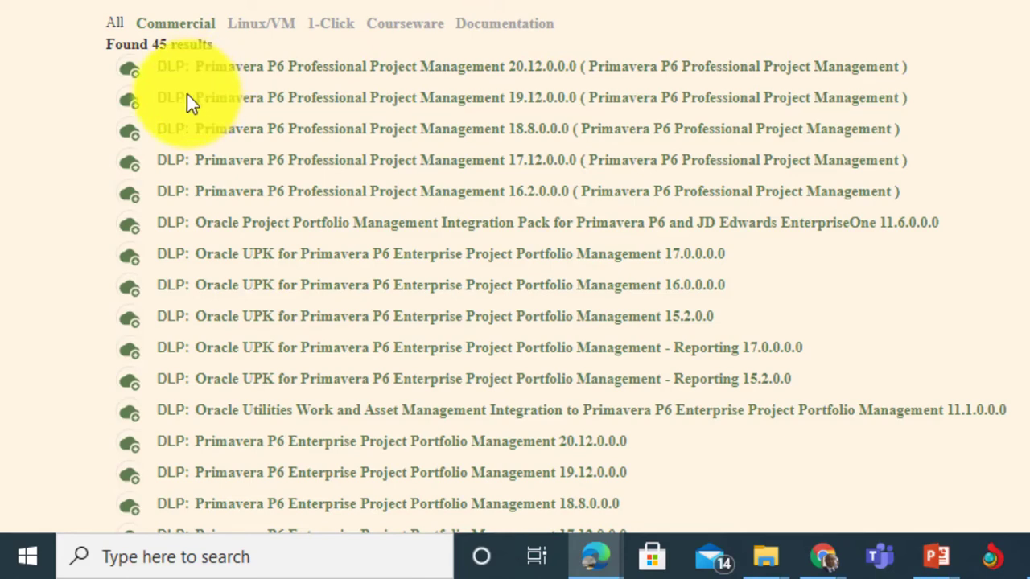
scroll(478, 471, "down", 10)
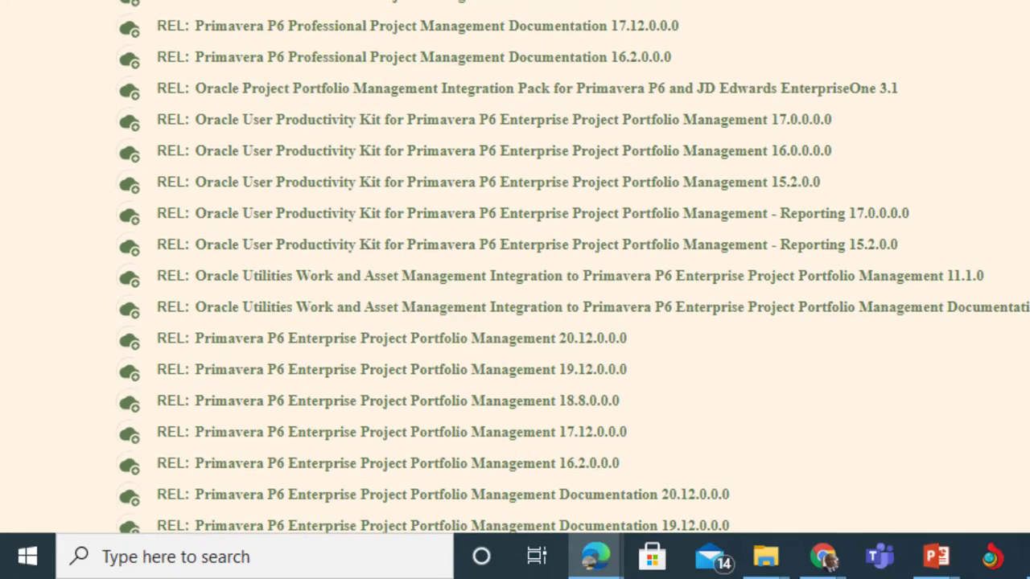
scroll(373, 60, "up", 3)
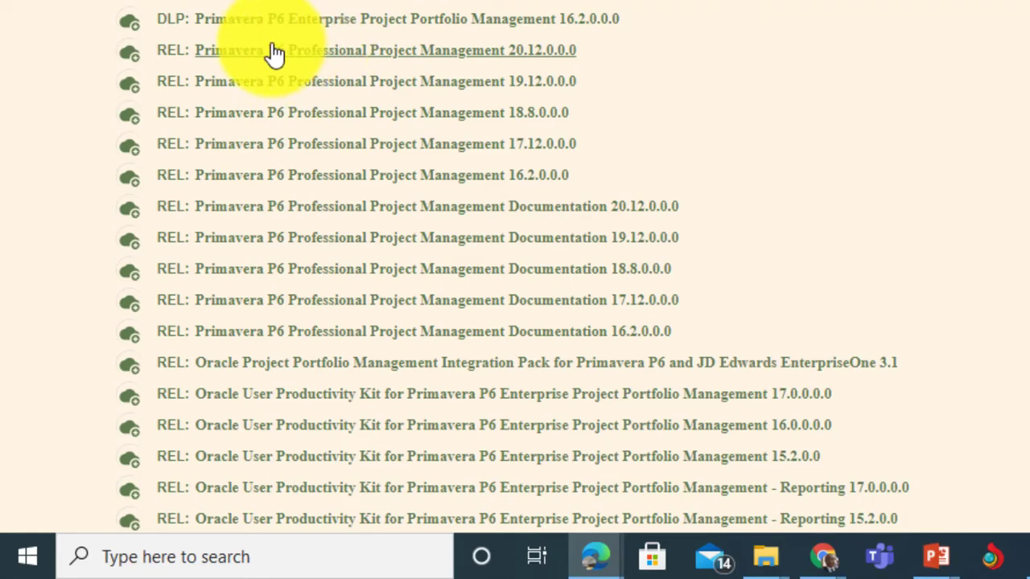
scroll(275, 60, "up", 7)
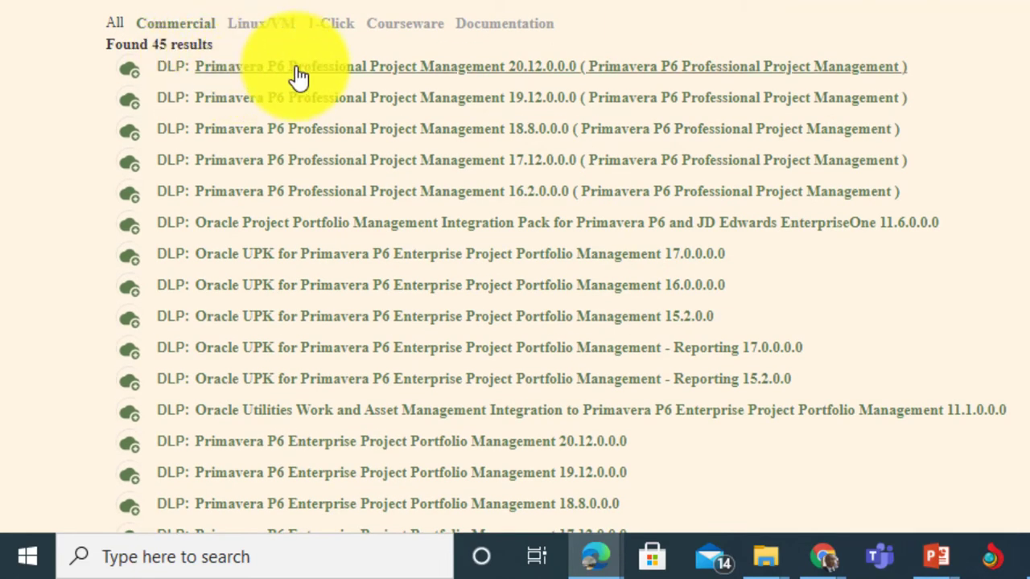
left_click(440, 67)
scroll(395, 108, "down", 3)
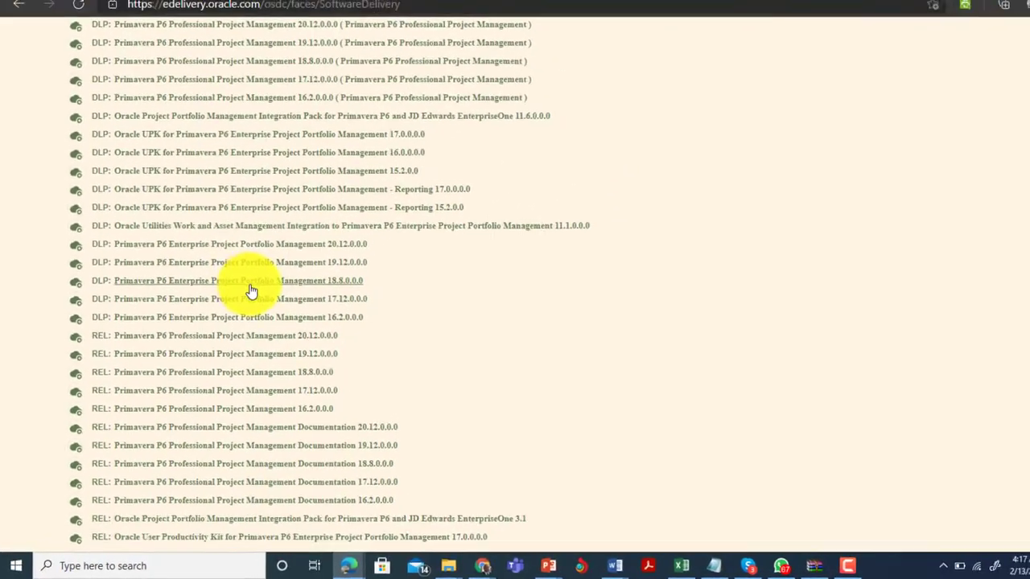
scroll(410, 395, "up", 3)
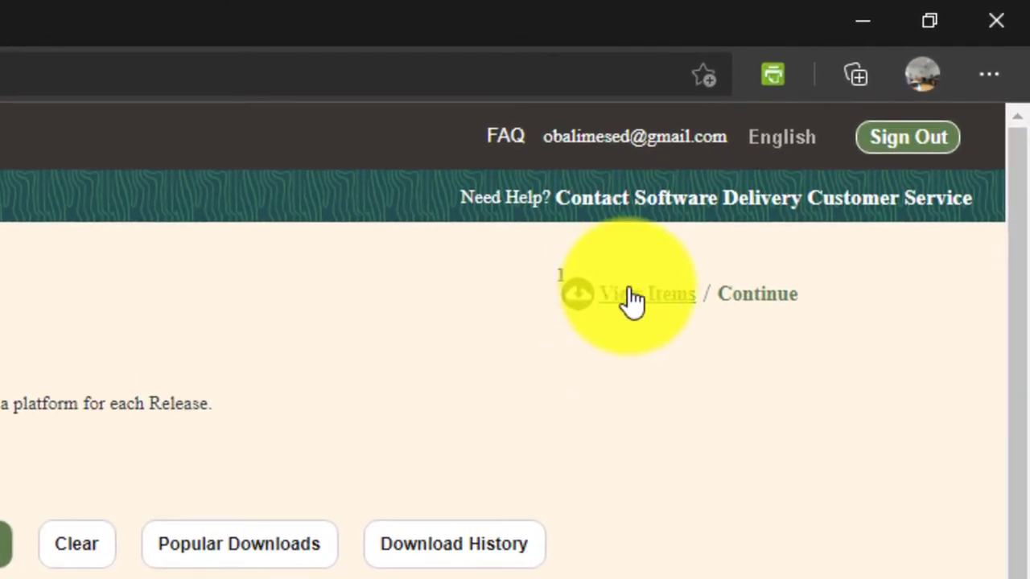
View the queued items and continue with the Microsoft Windows platform to the license terms
left_click(632, 299)
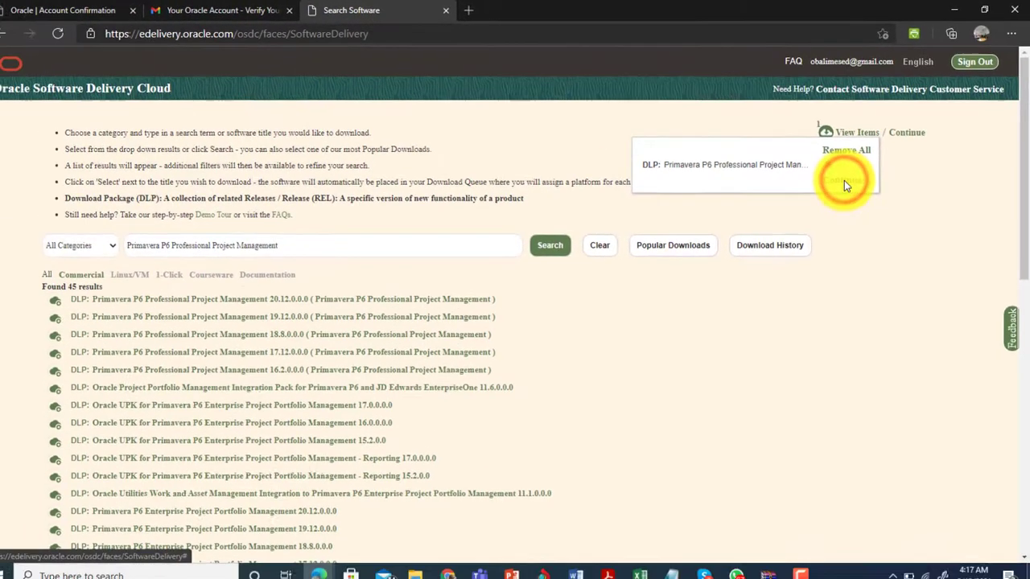
left_click(844, 181)
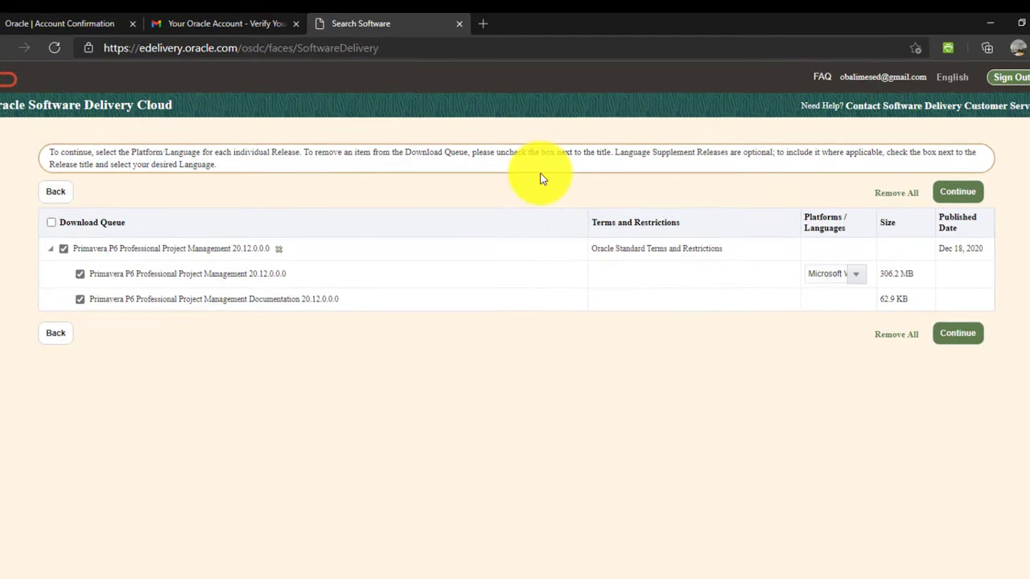
left_click(967, 341)
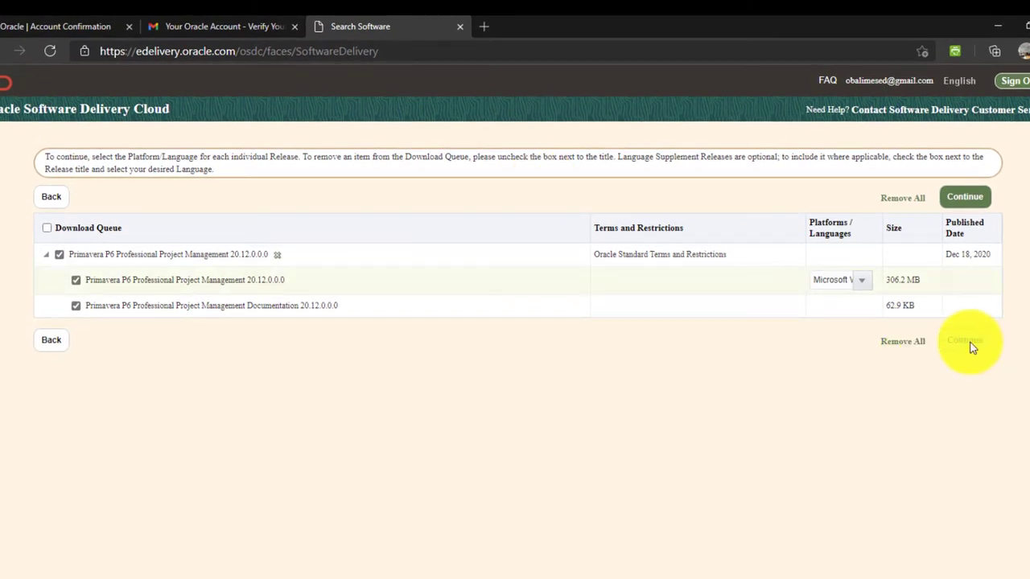
left_click(969, 341)
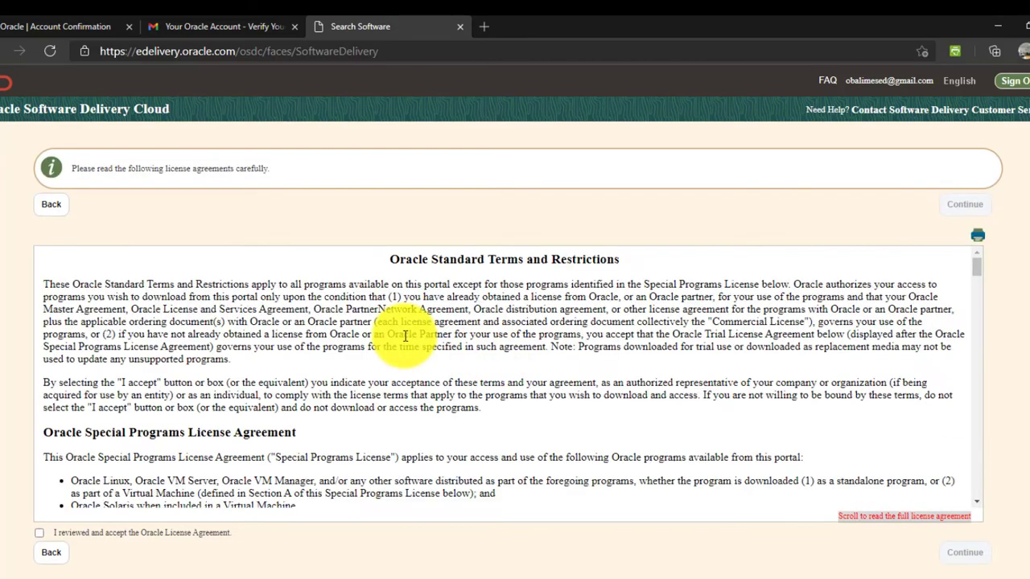
Tick 'I reviewed and accept the Oracle License Agreement' and continue to the 20.12 files
scroll(404, 337, "down", 10)
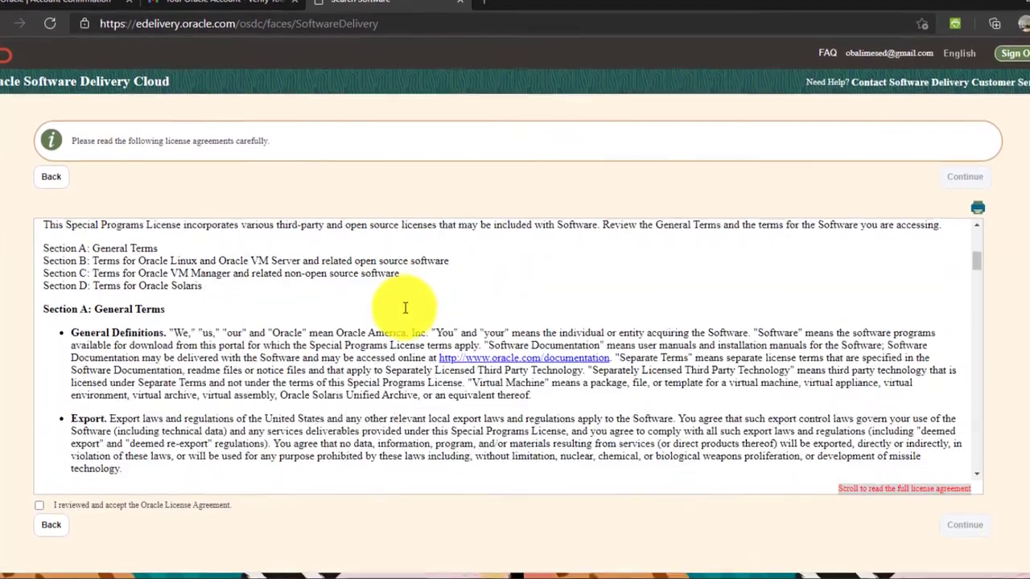
scroll(405, 304, "down", 15)
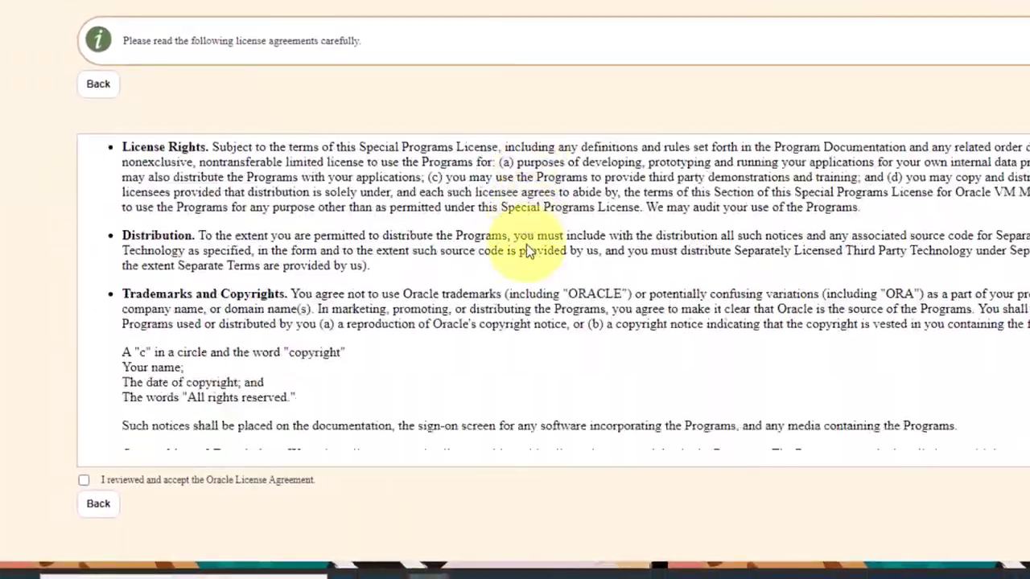
scroll(436, 257, "down", 2)
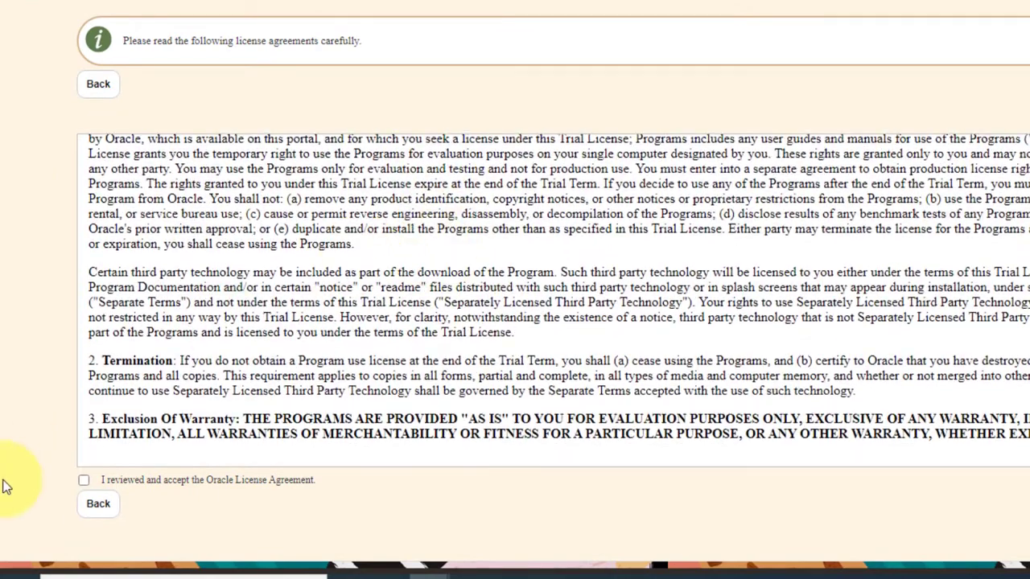
left_click(84, 481)
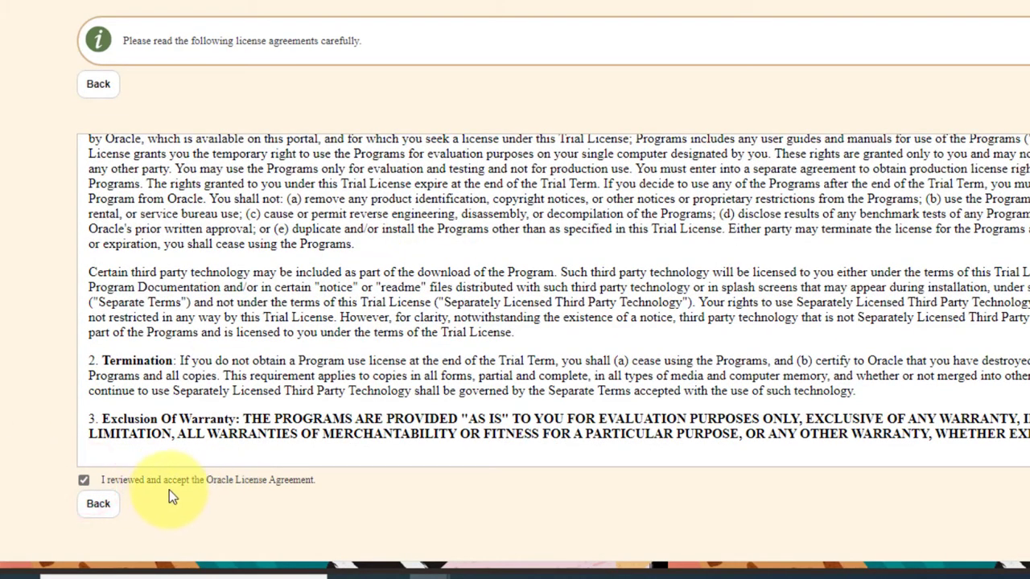
scroll(540, 345, "down", 10)
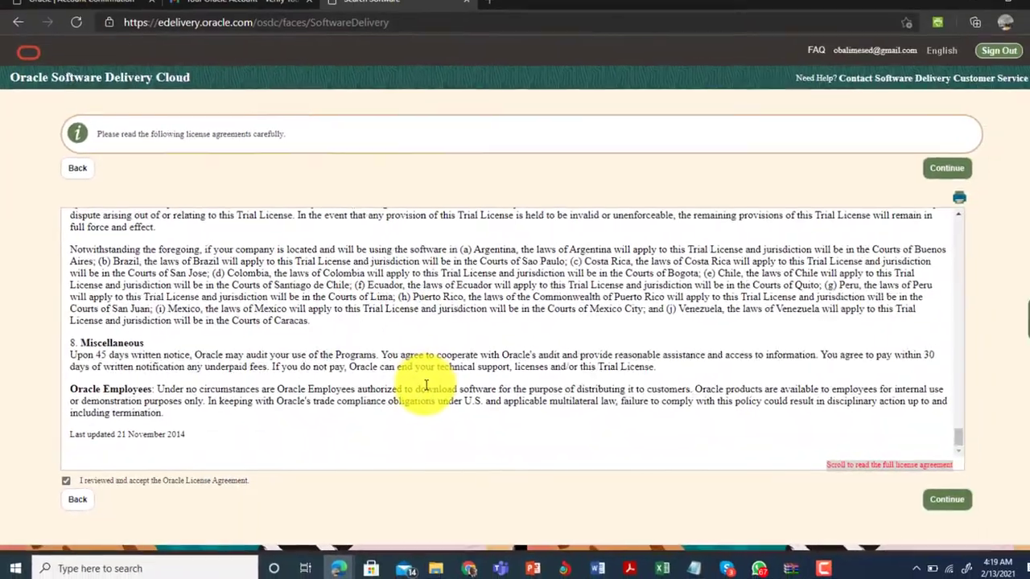
scroll(457, 394, "down", 10)
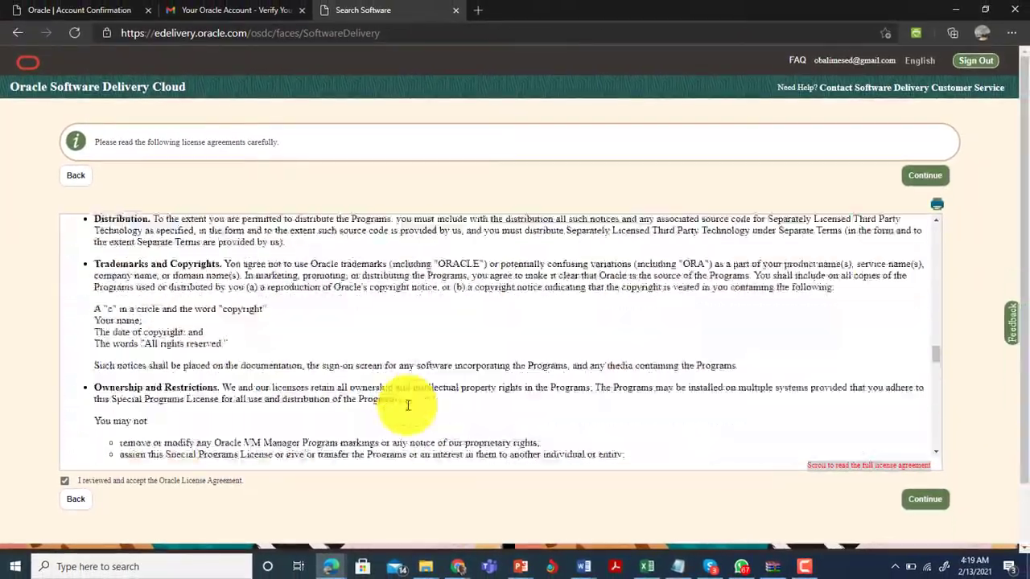
scroll(408, 406, "up", 15)
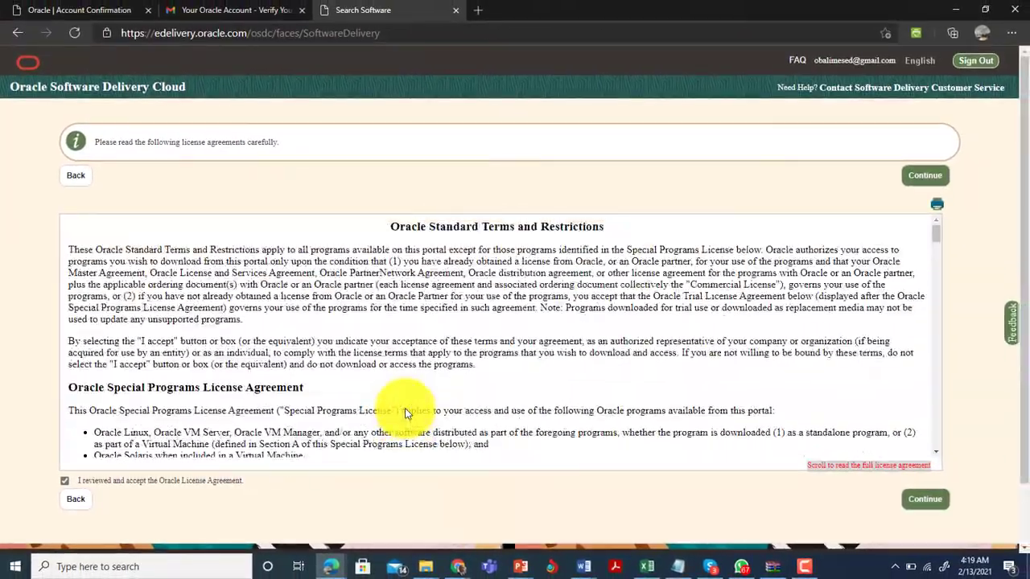
scroll(405, 408, "down", 15)
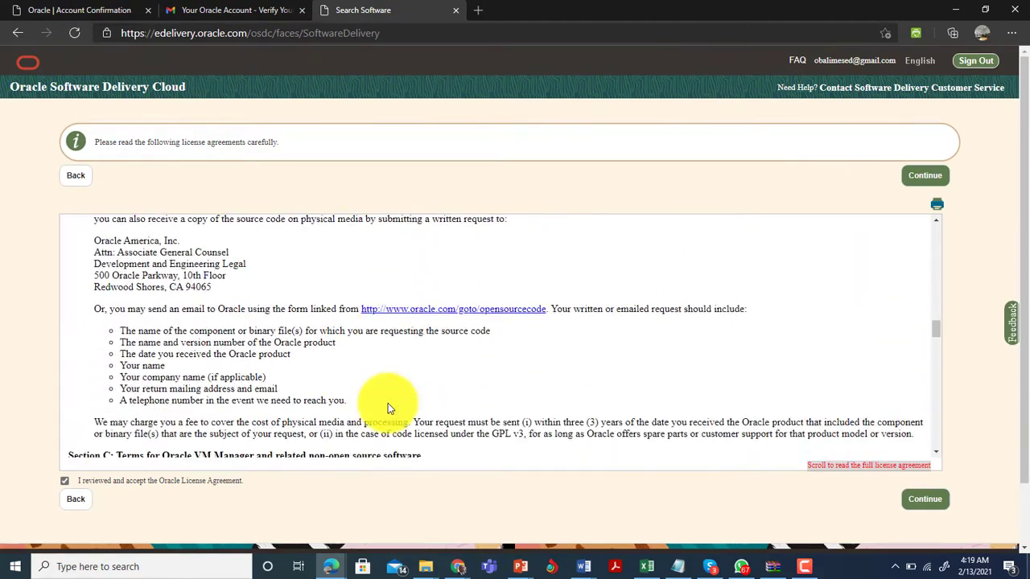
scroll(387, 405, "down", 5)
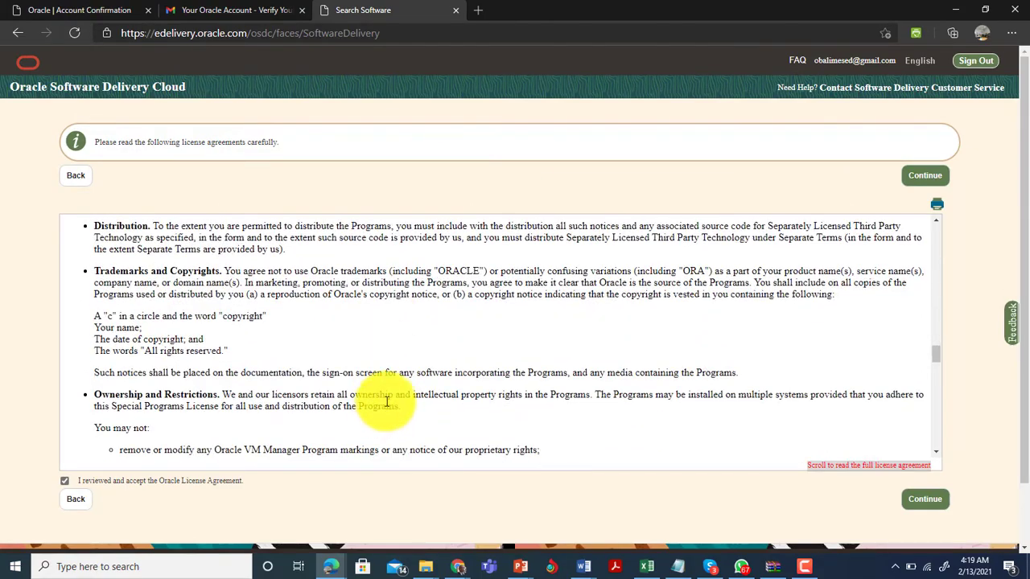
scroll(407, 378, "down", 3)
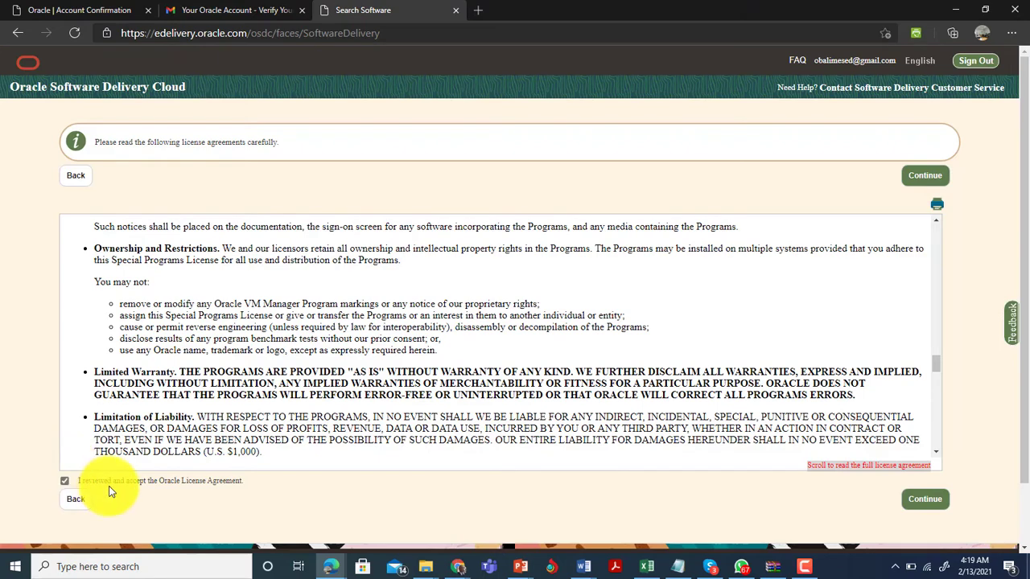
left_click(933, 502)
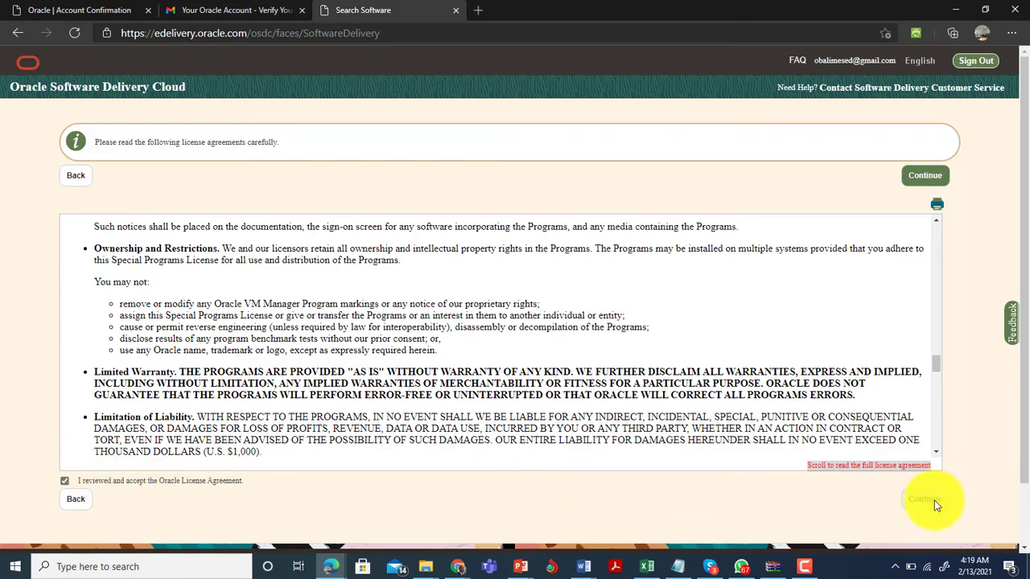
left_click(927, 501)
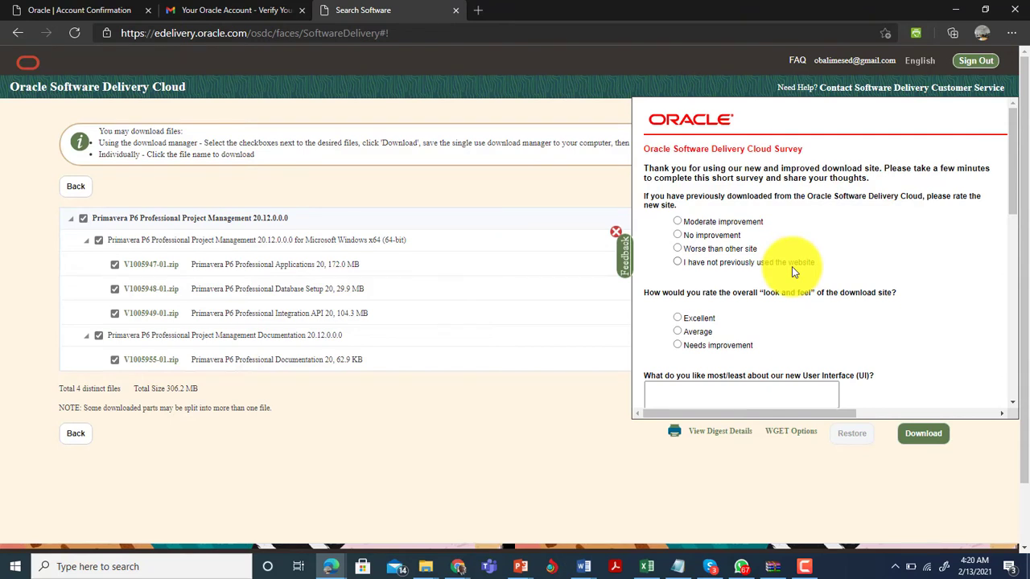
Untick the Database Setup, Integration API and Documentation zips, leaving V1005947-01.zip, and download the installer
left_click(615, 236)
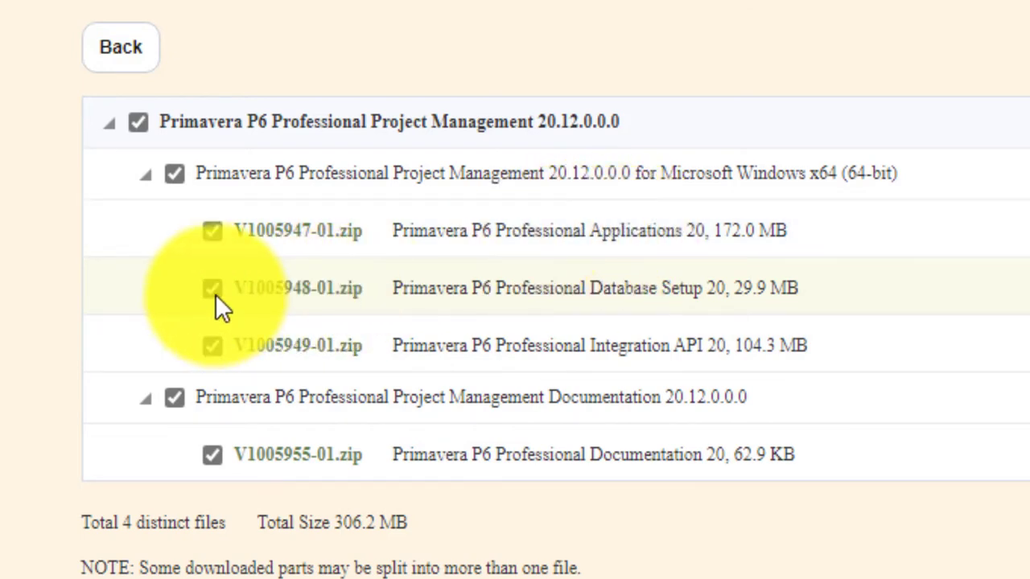
left_click(212, 288)
left_click(212, 343)
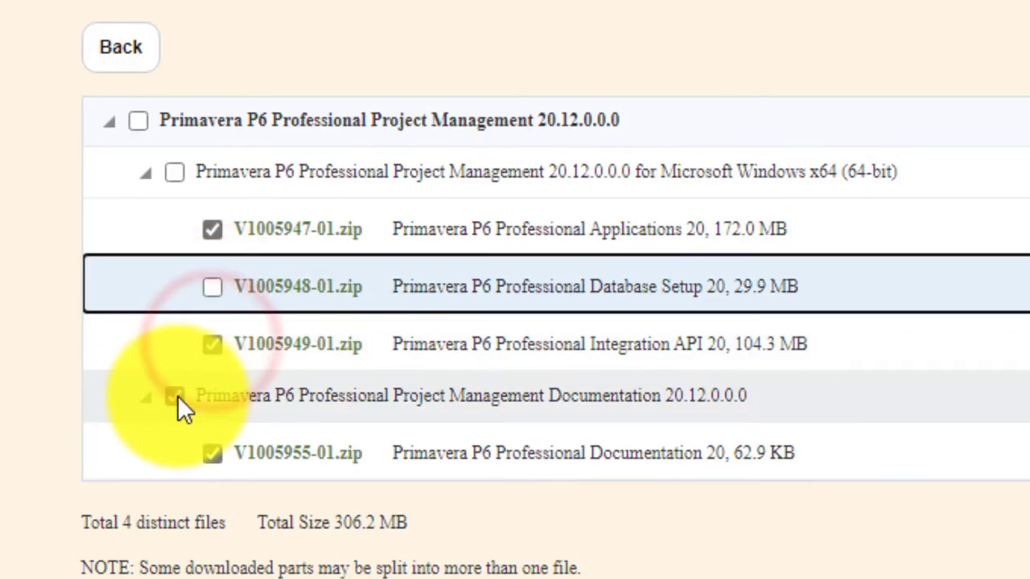
left_click(170, 394)
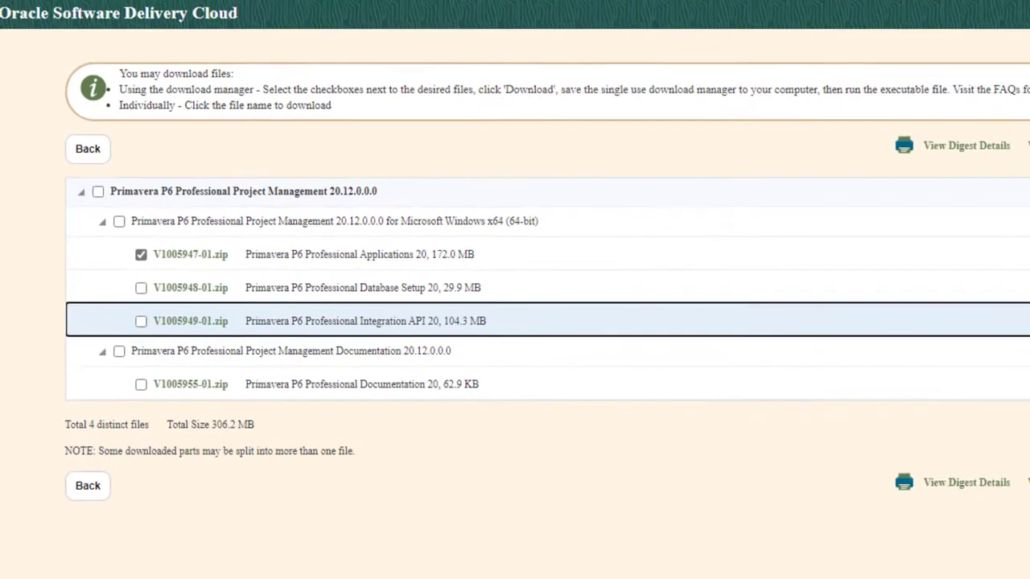
left_click(957, 439)
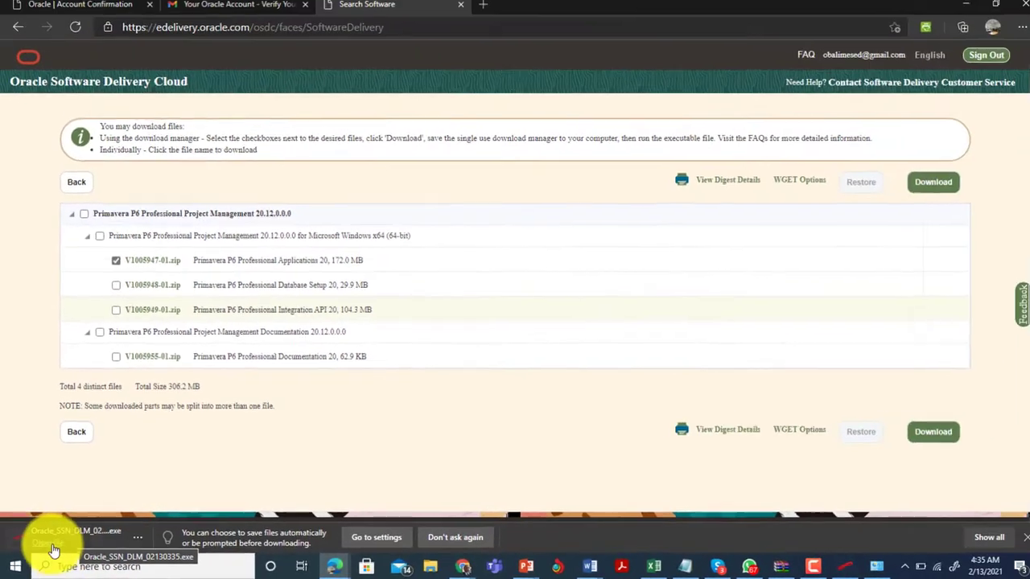
Run Oracle_SSN_DLM_02130335.exe and download V1005947-01.zip to the default folder until Complete
left_click(50, 550)
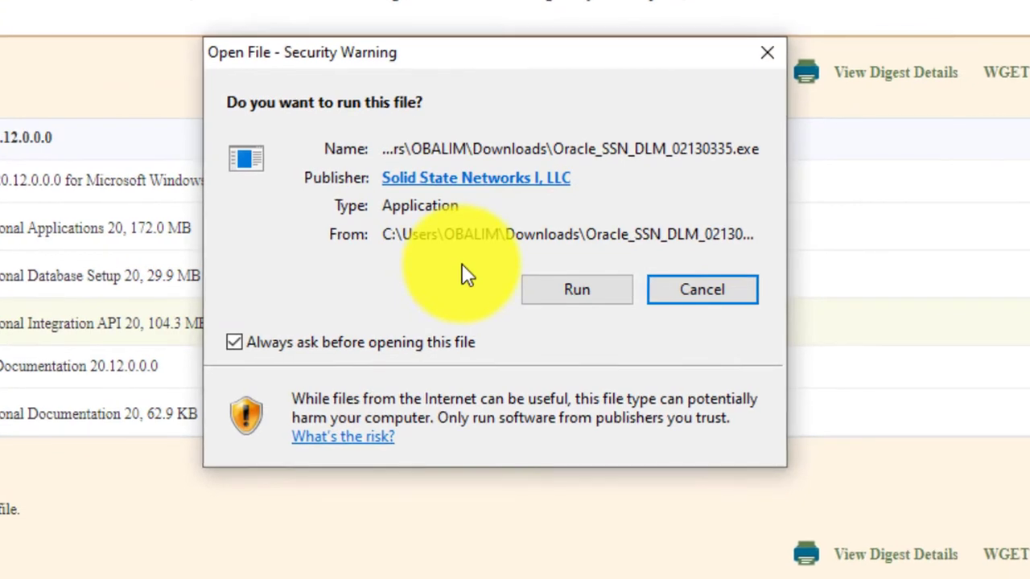
left_click(597, 293)
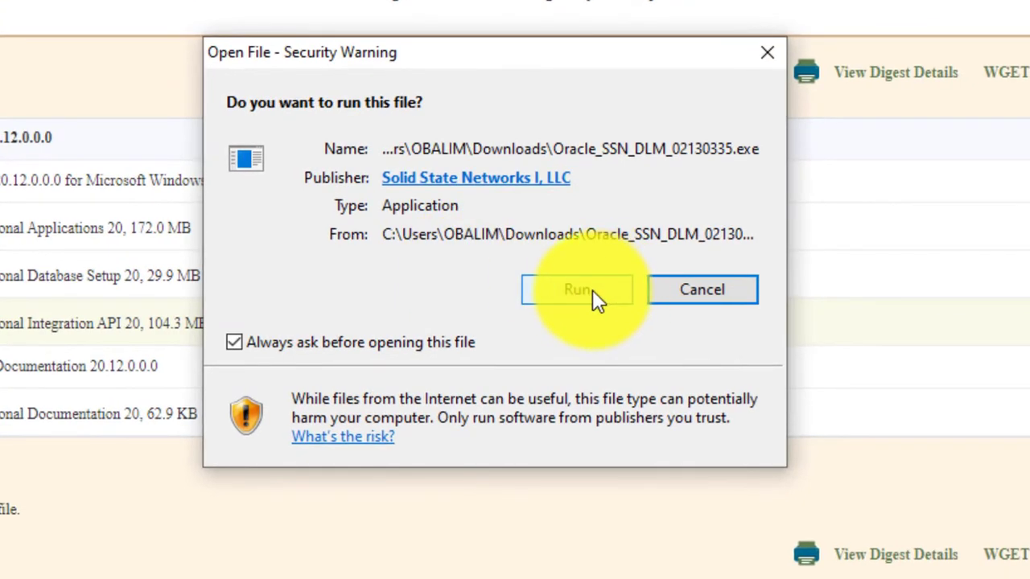
left_click(592, 293)
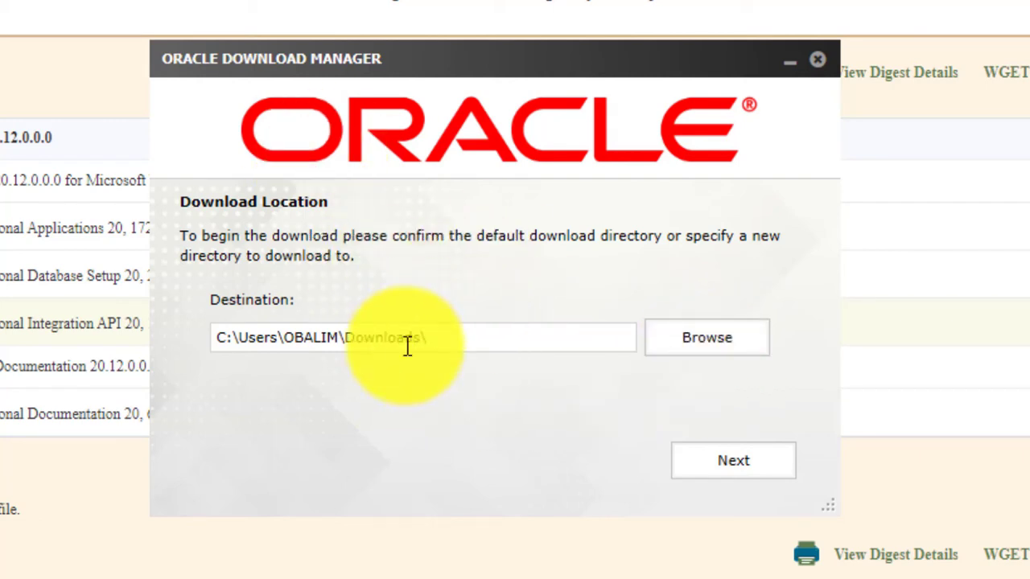
left_click(748, 470)
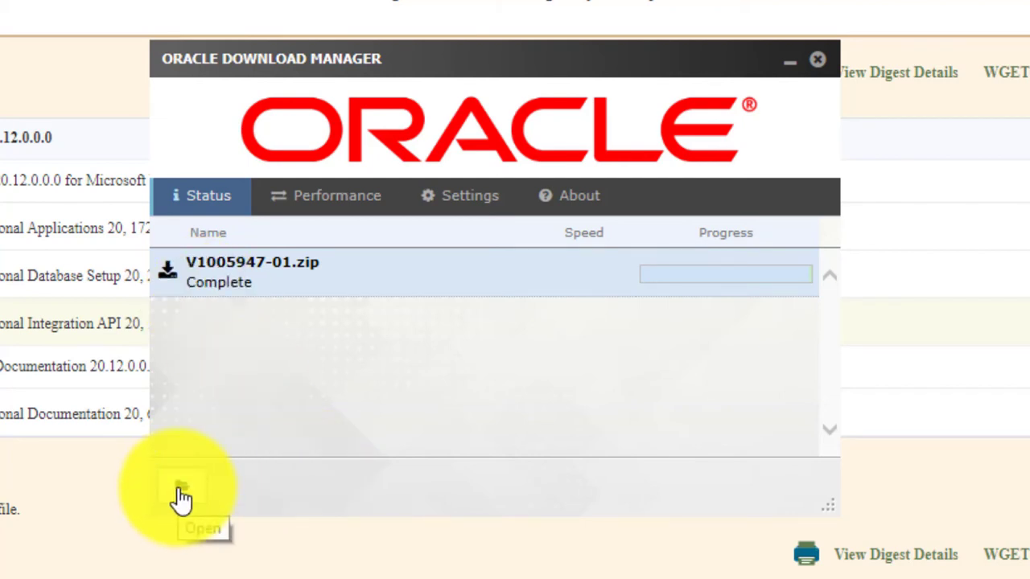
left_click(182, 487)
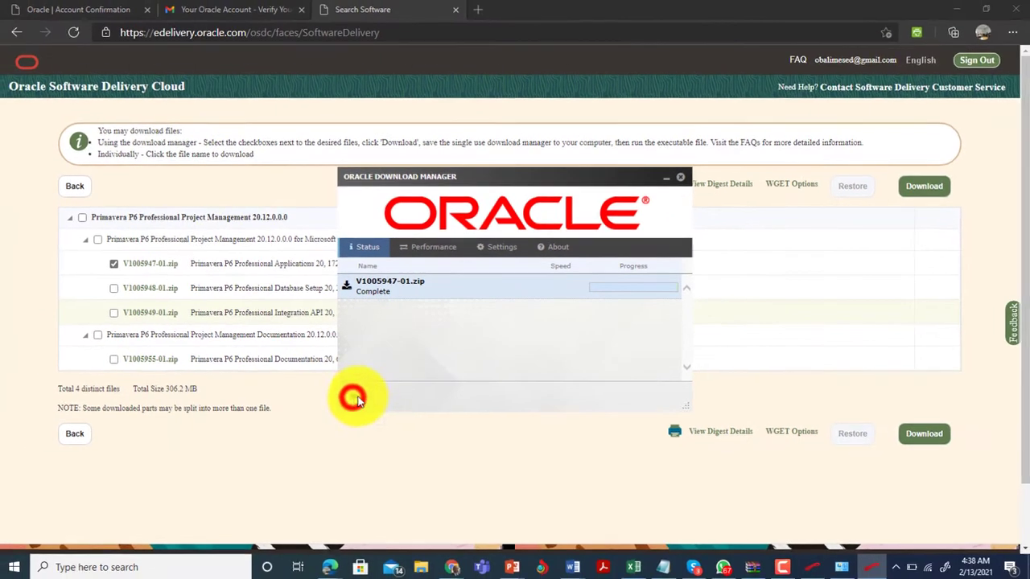
Open the maximized Downloads folder and open V1005947-01.zip in WinRAR
left_click(326, 417)
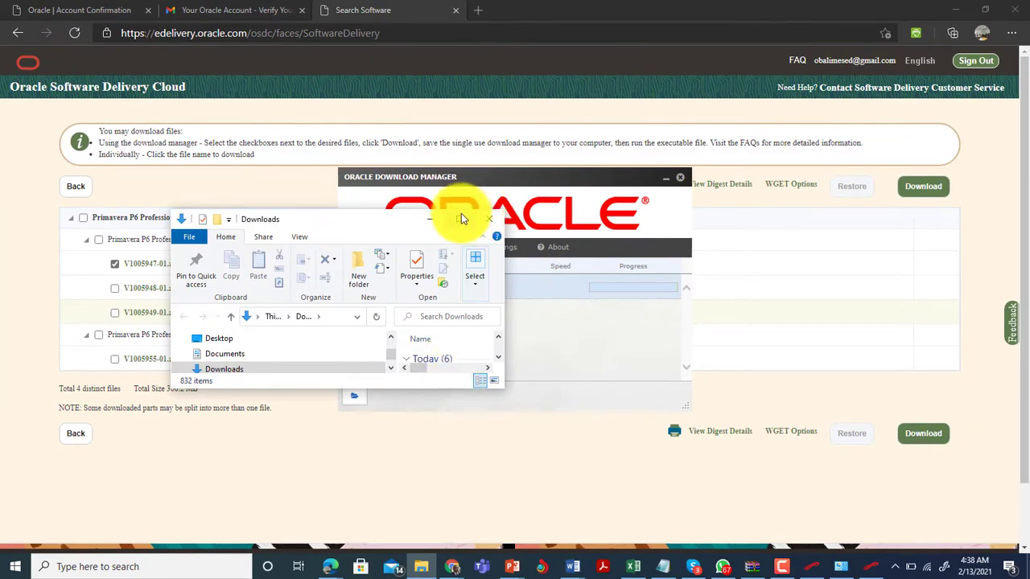
left_click(462, 221)
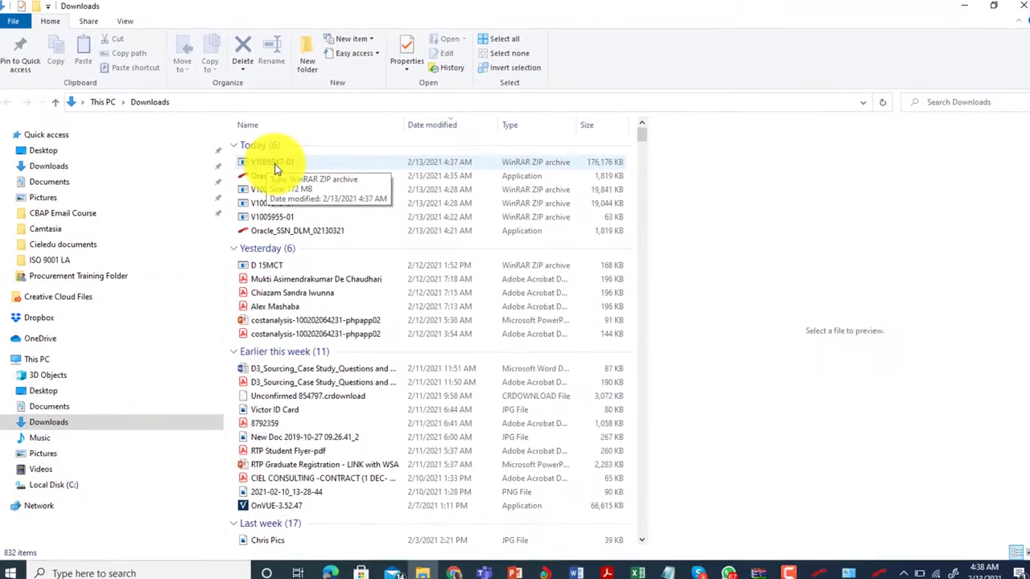
left_click(278, 166)
double_click(277, 162)
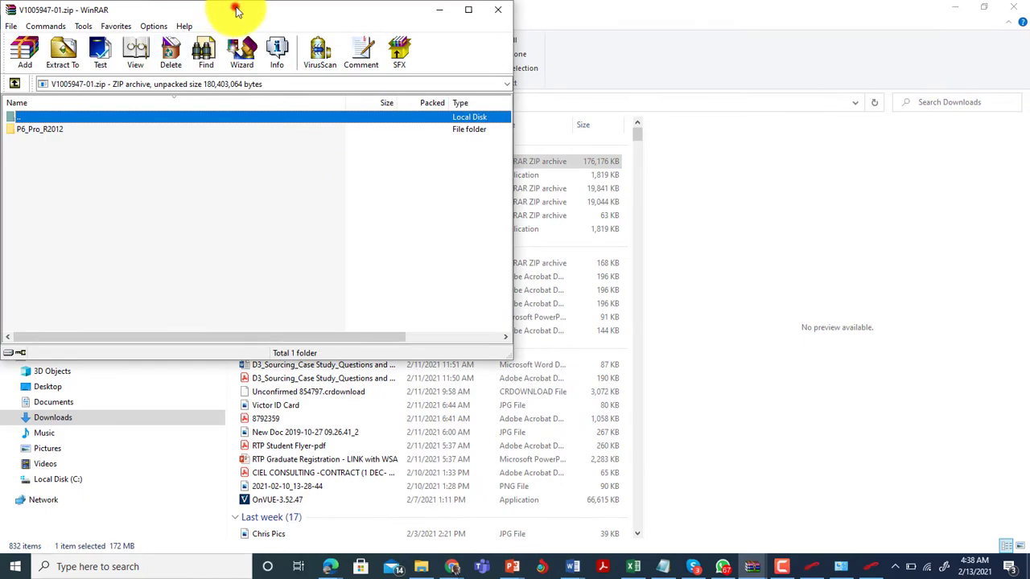
Extract P6ProfessionalSetup.zip from P6_Pro_R2012 into Desktop\Primavera P6 V 20.12
left_click_drag(237, 11, 495, 109)
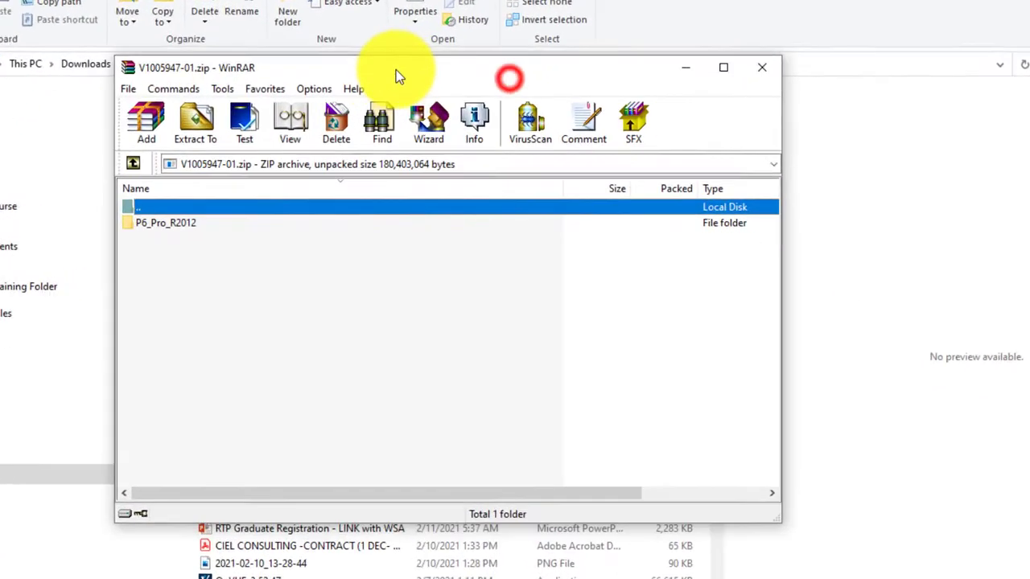
double_click(317, 223)
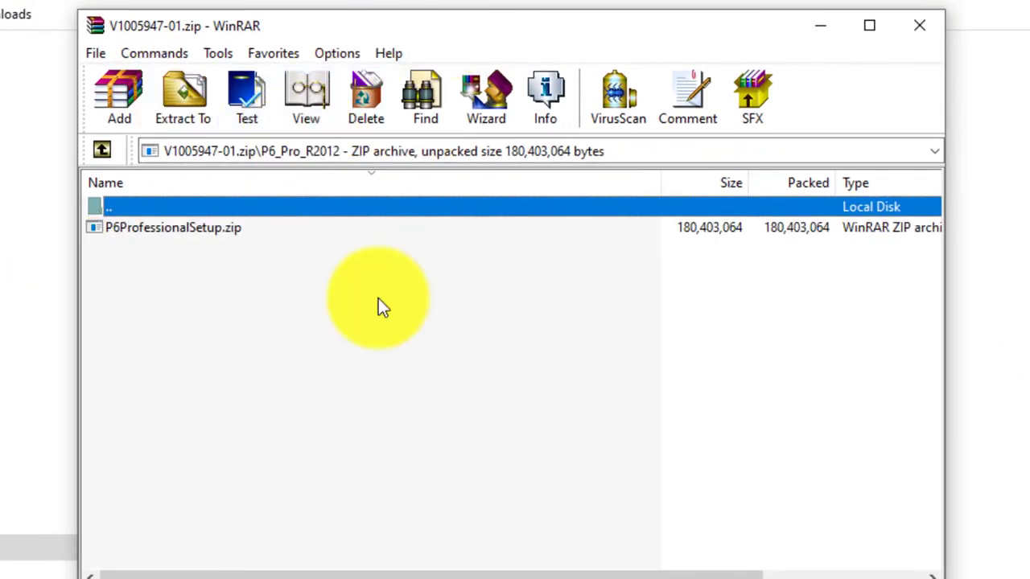
left_click(228, 226)
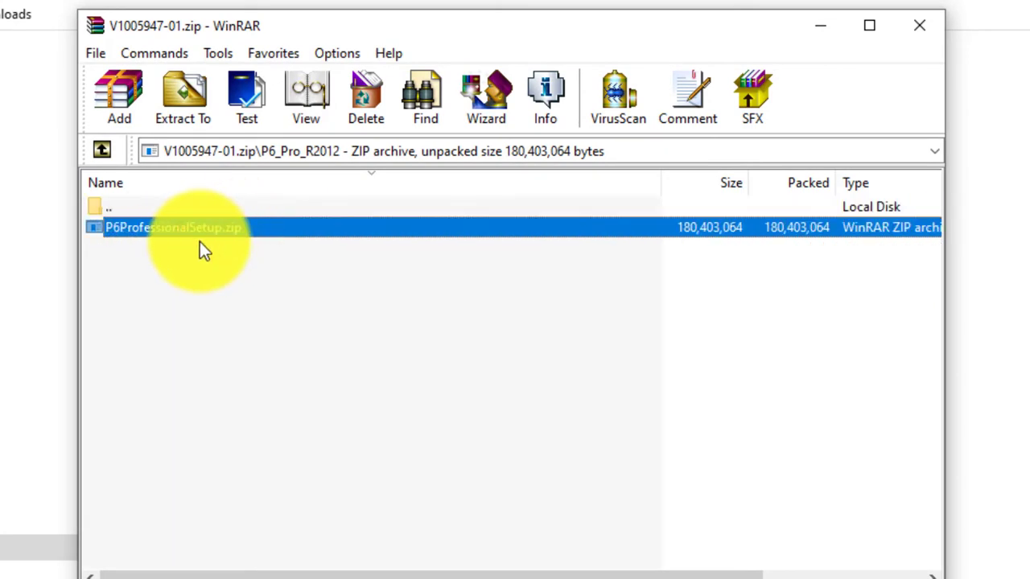
double_click(245, 229)
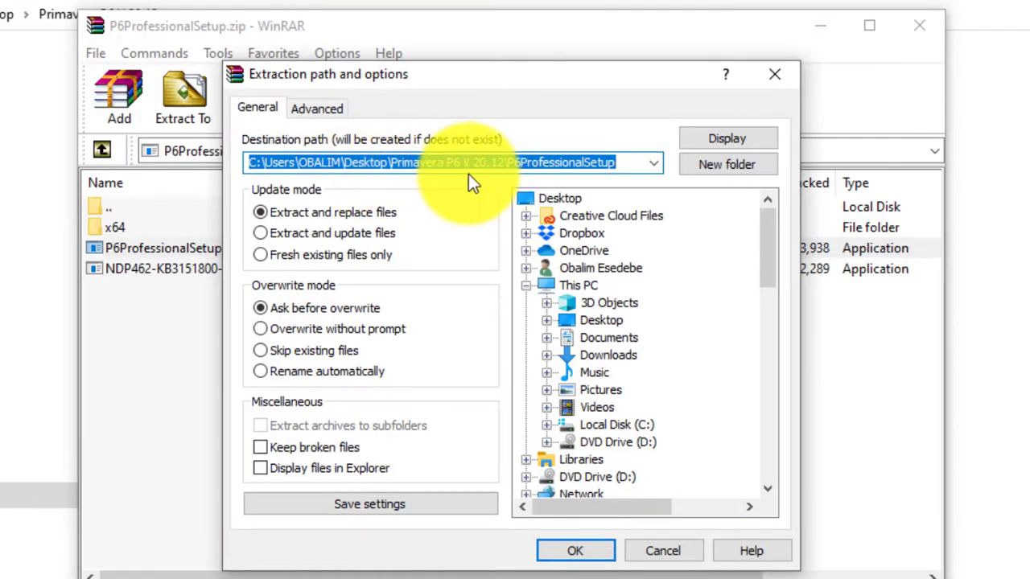
left_click(585, 548)
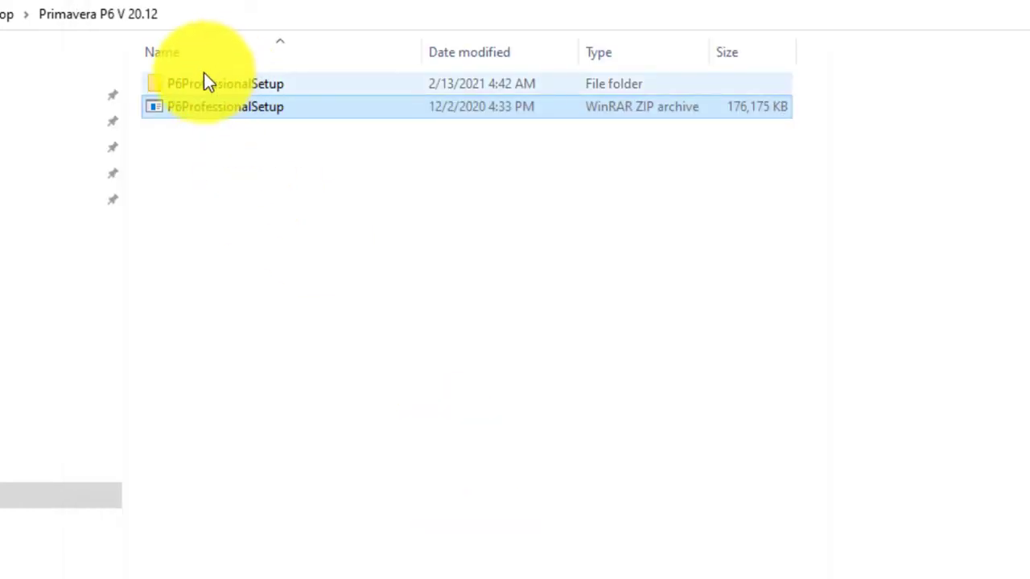
Open the P6ProfessionalSetup folder and run the 20.12.0.37740 setup application
double_click(199, 83)
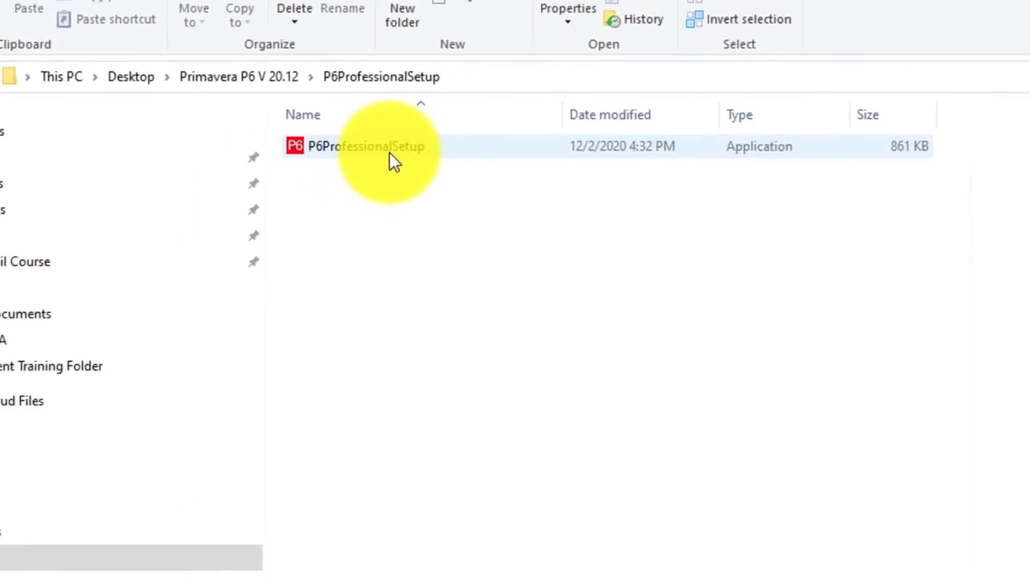
mouse_move(395, 154)
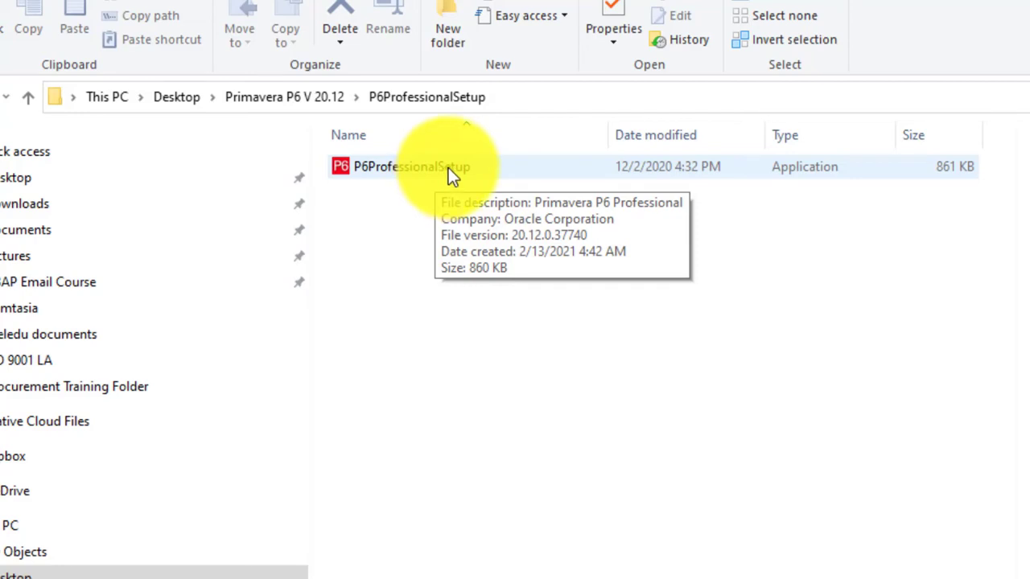
double_click(447, 168)
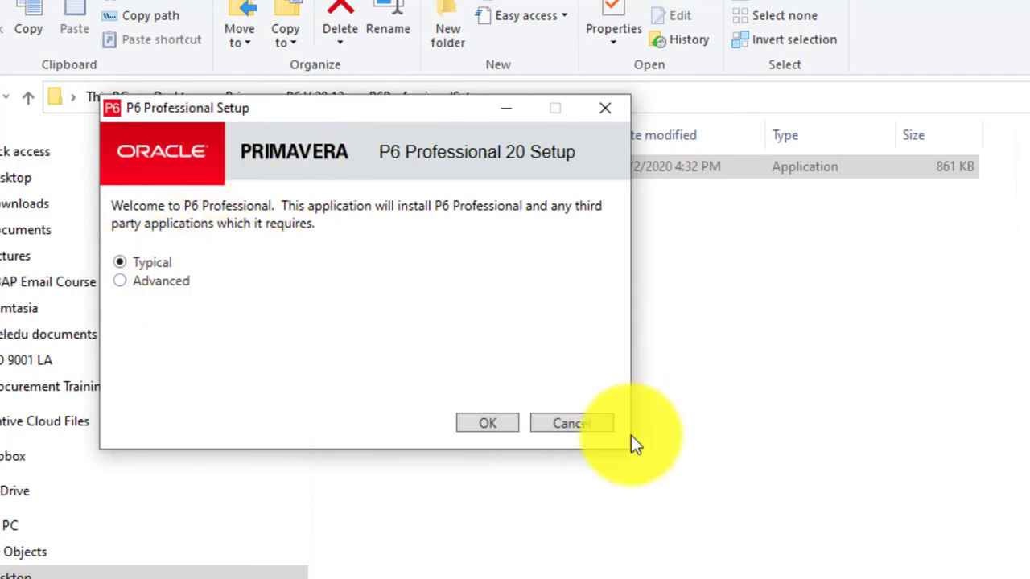
Install P6 Professional with the Typical option, leaving Run Database Configuration ticked
left_click(486, 424)
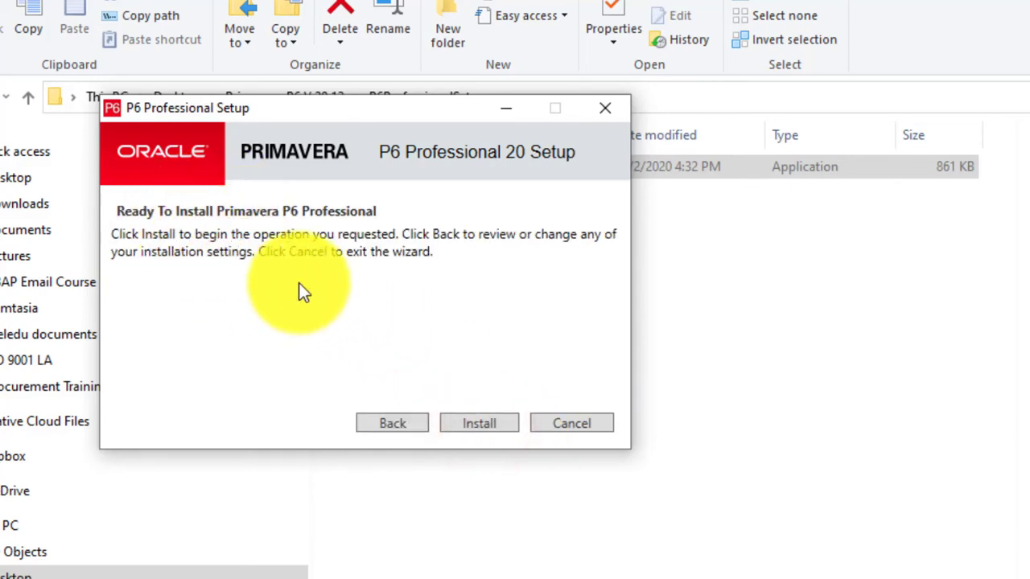
left_click(476, 424)
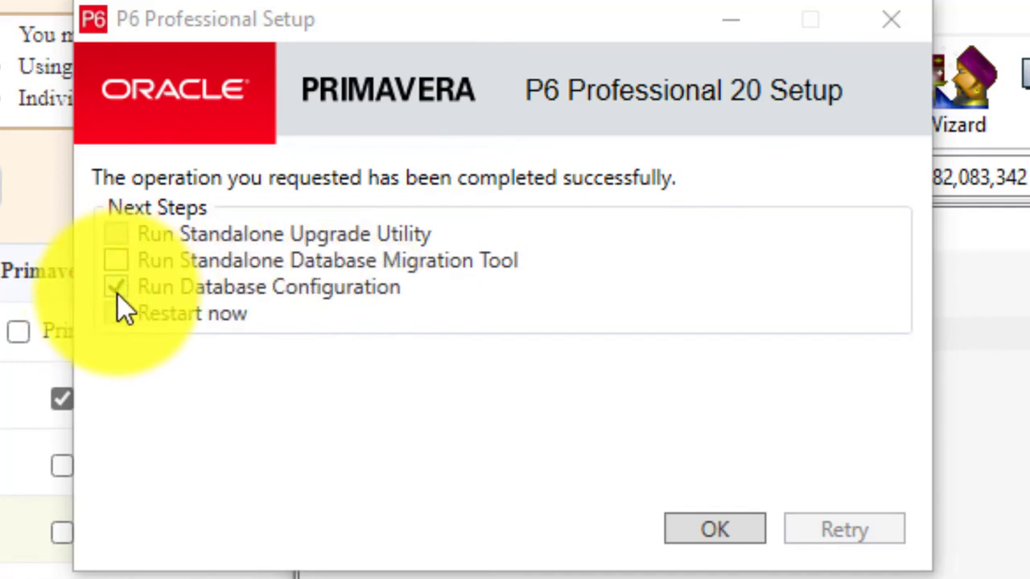
left_click(721, 529)
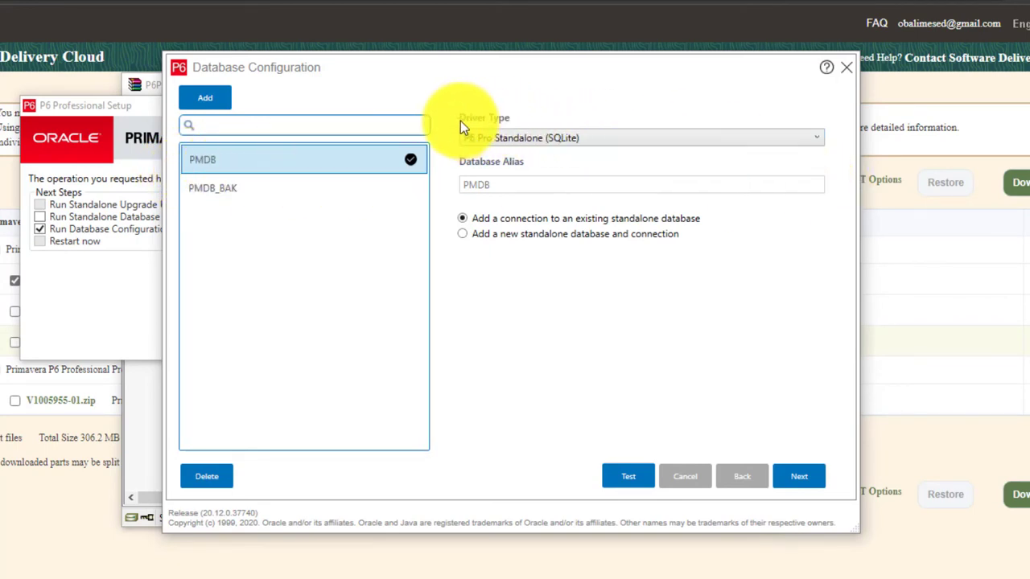
Keep the P6 Pro Standalone (SQLite) driver and choose 'Add a new standalone database and connection'
left_click(550, 142)
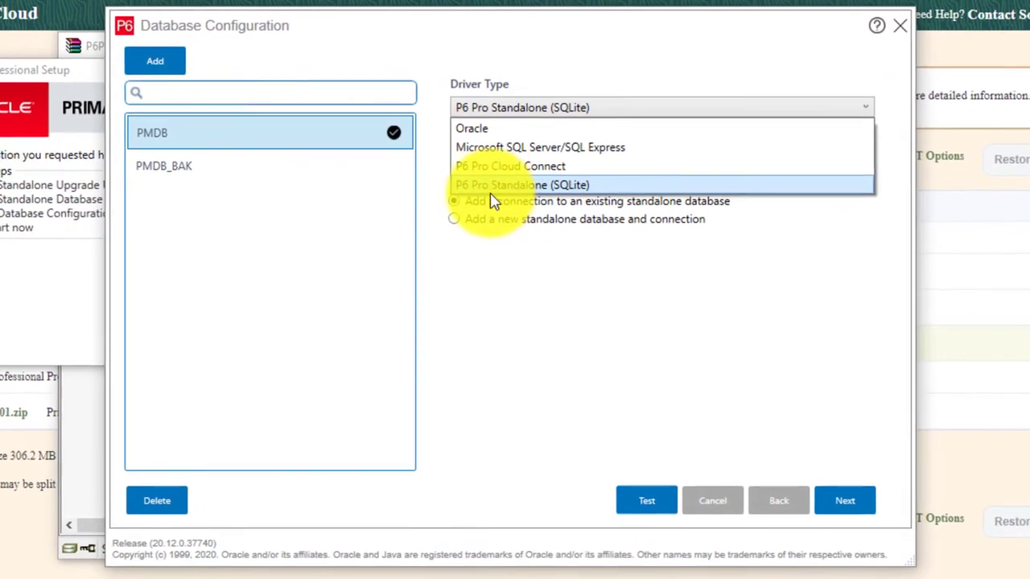
left_click(597, 187)
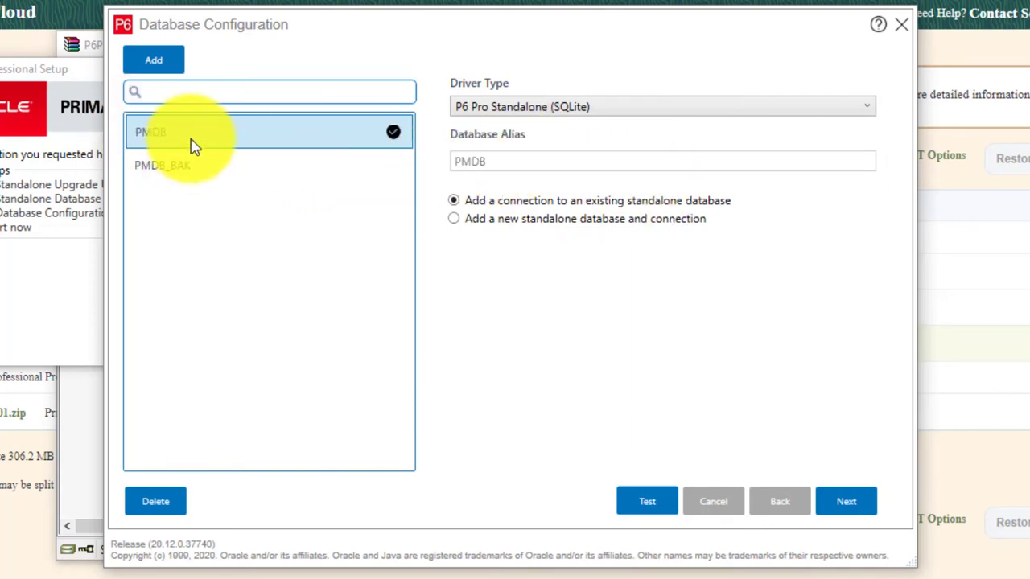
left_click(495, 223)
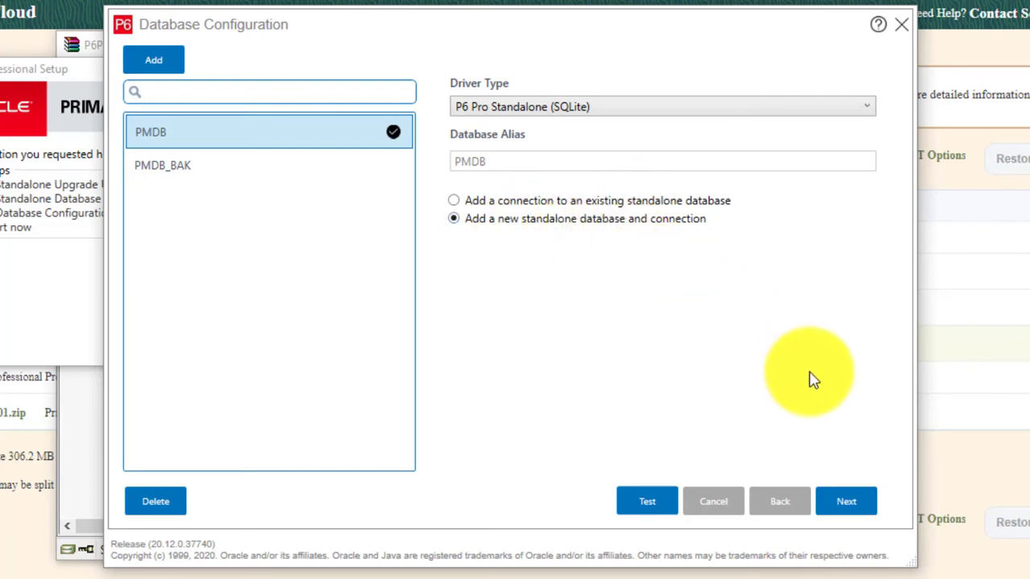
left_click(847, 504)
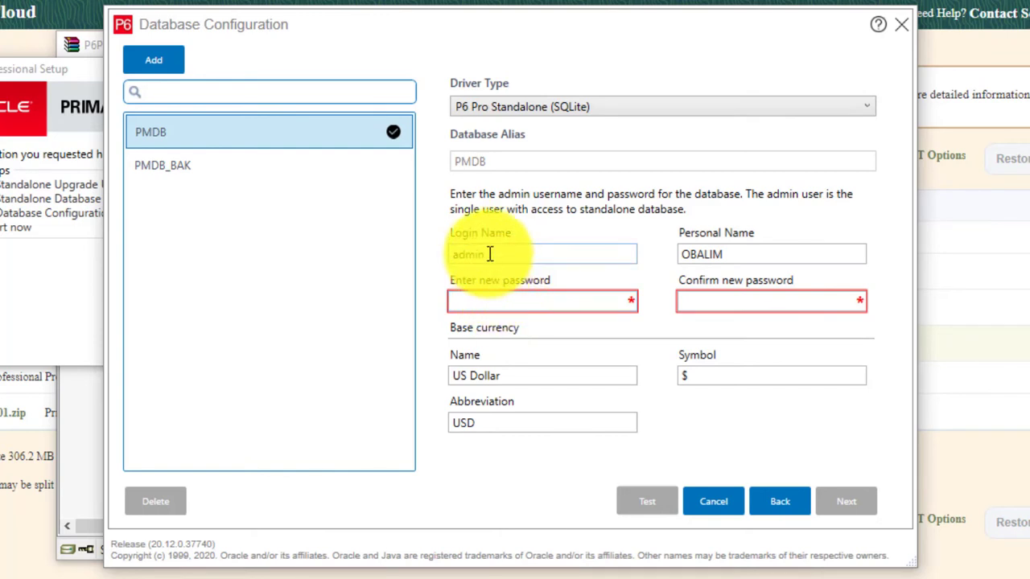
Check the preset admin login name, then enter and confirm the admin password
double_click(488, 255)
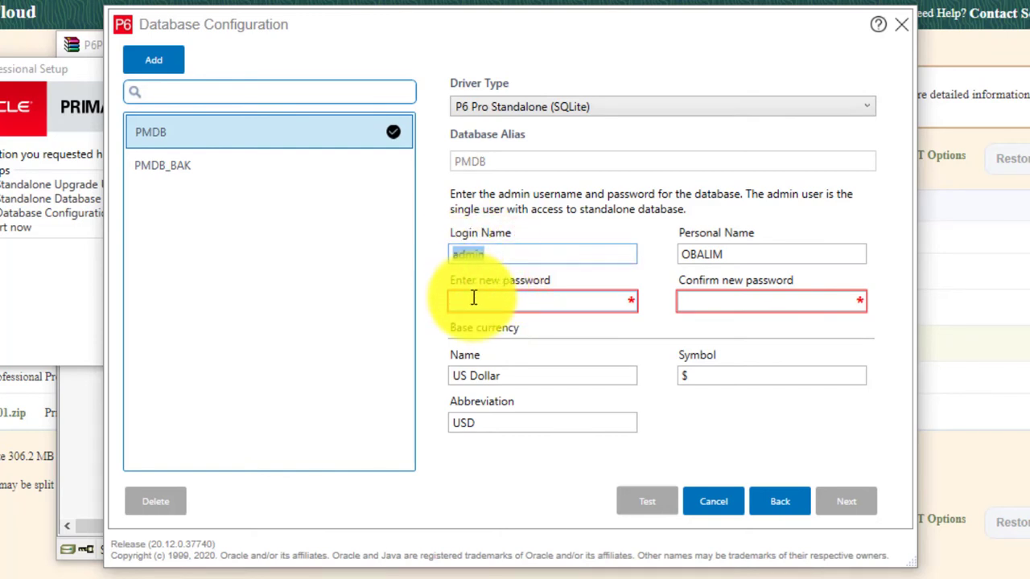
left_click(473, 298)
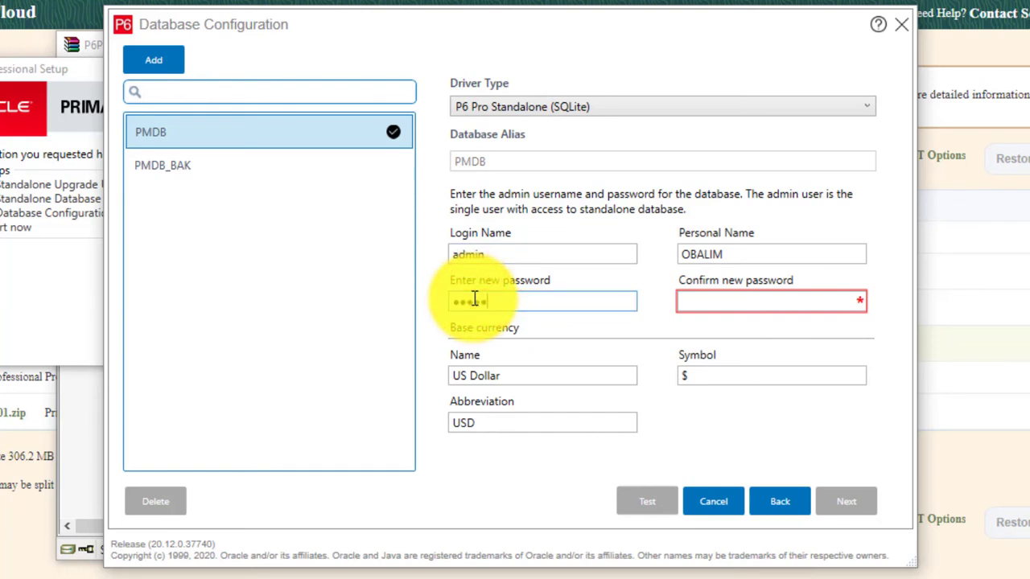
left_click(717, 300)
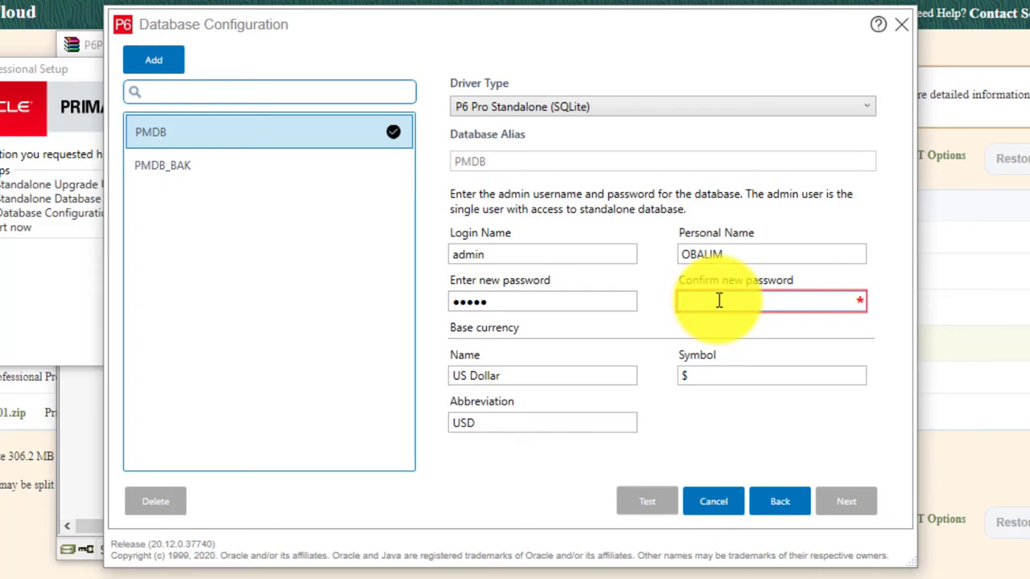
type("admin")
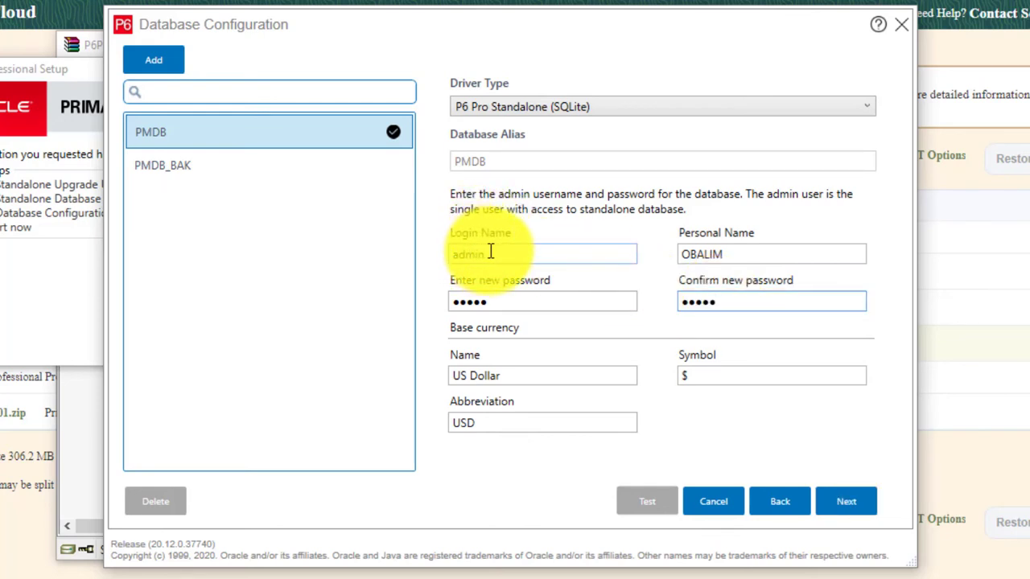
left_click(511, 308)
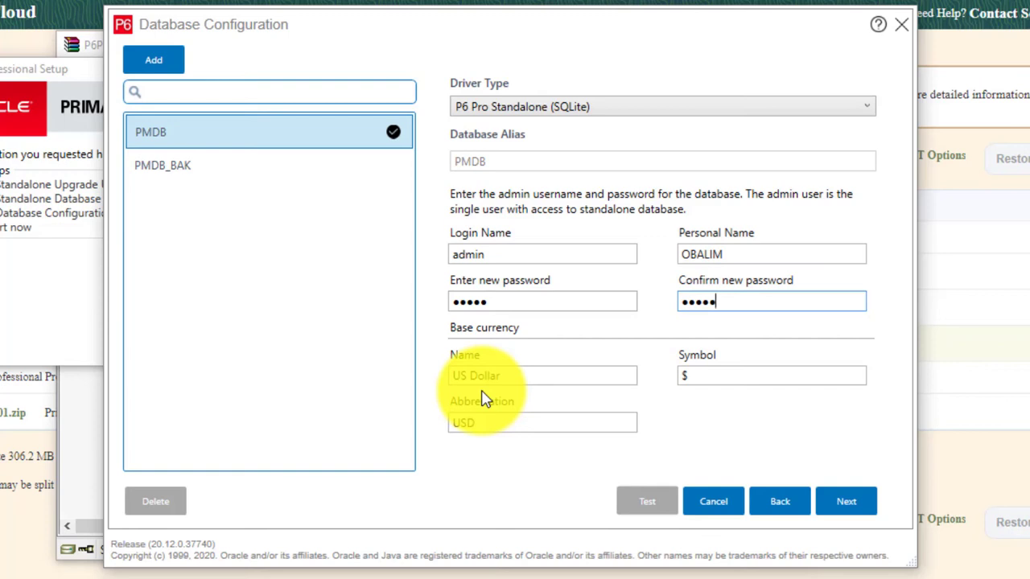
Restore the base currency name to US Dollar after trying Naira, and continue
left_click(540, 377)
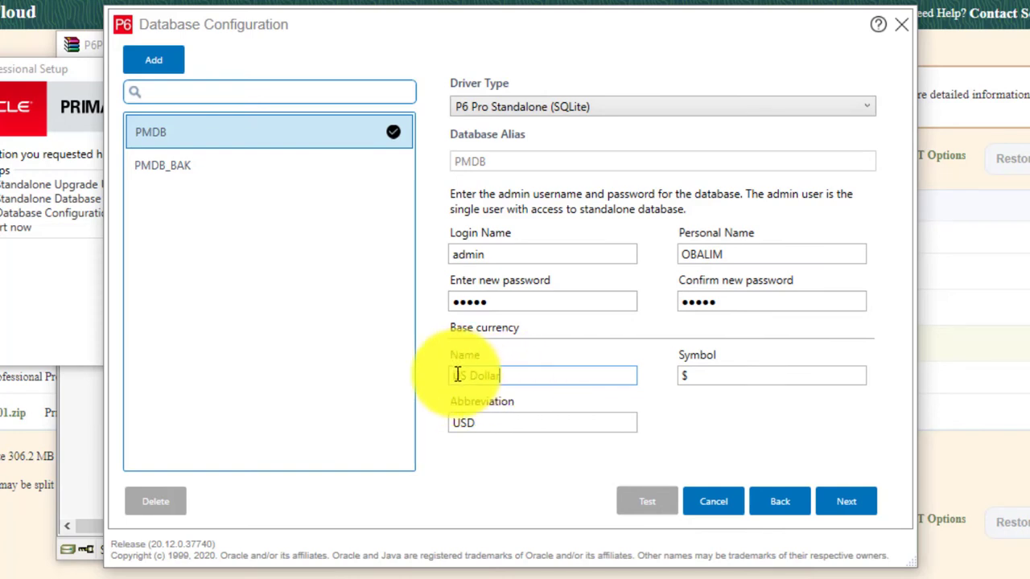
key("BackSpace")
key("BackSpace")
key("BackSpace")
key("BackSpace")
key("BackSpace")
key("BackSpace")
key("BackSpace")
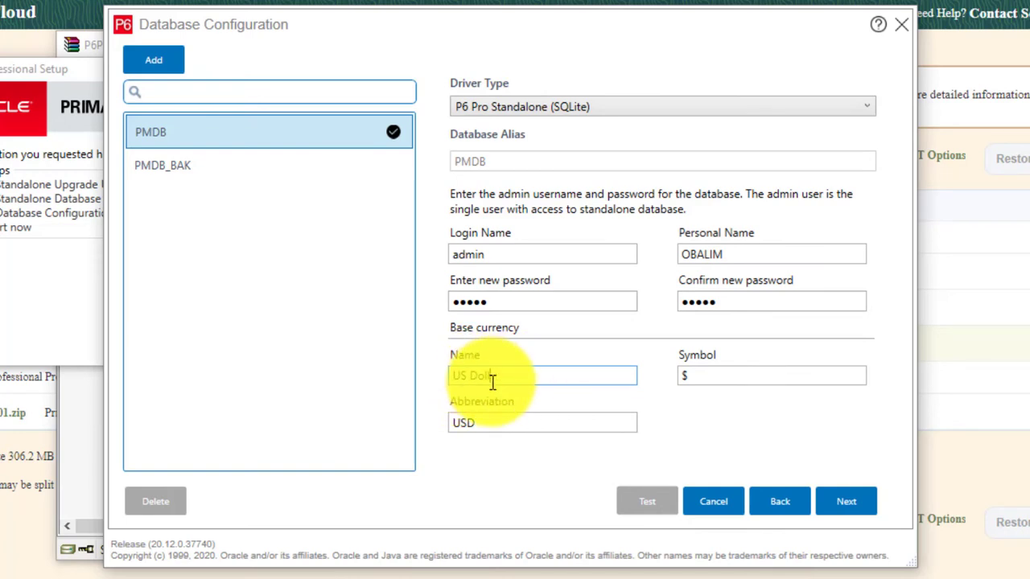
key("BackSpace")
key("BackSpace")
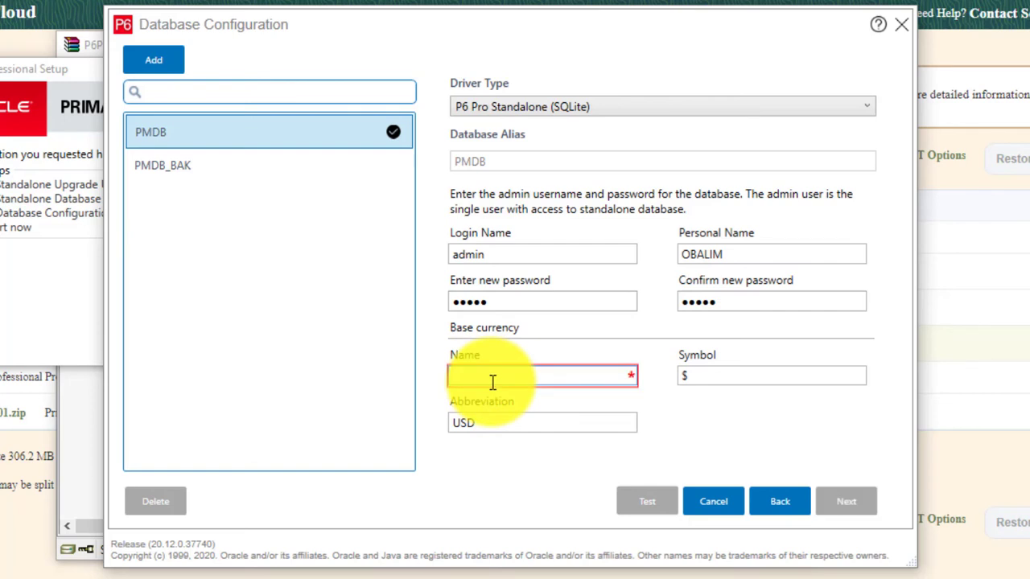
type("Na")
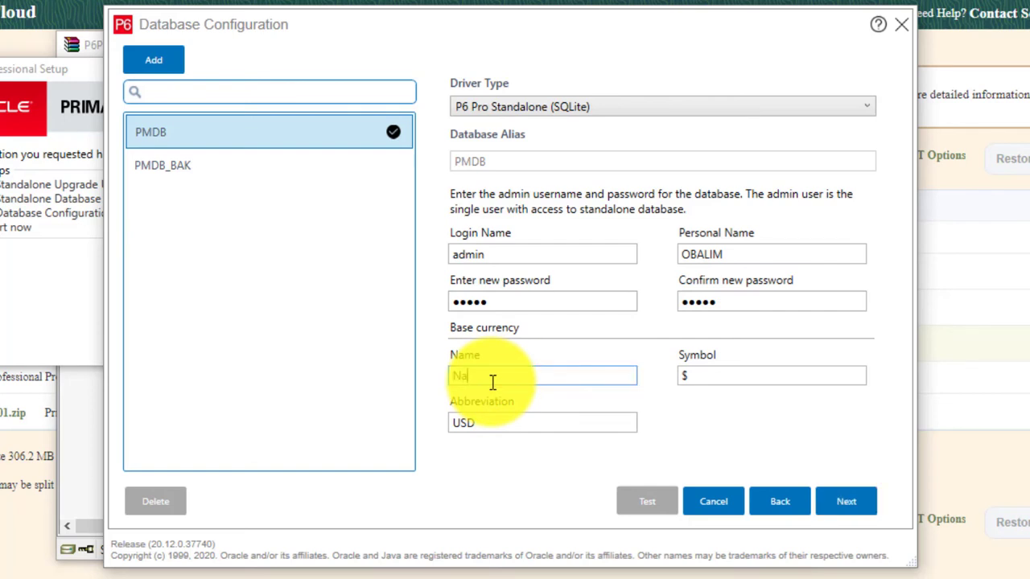
type("ira")
key("Tab")
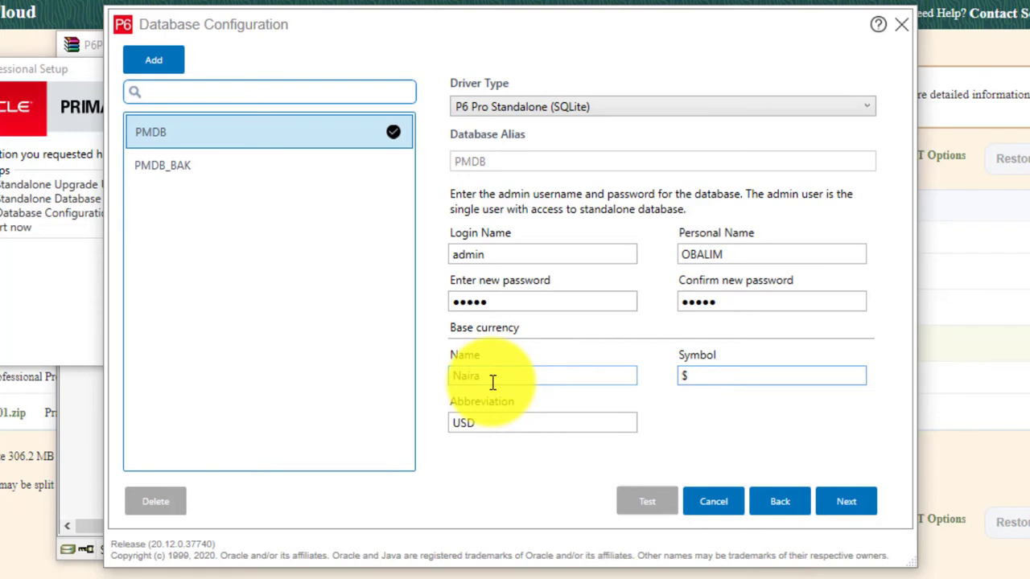
left_click(492, 383)
key("BackSpace")
key("BackSpace")
key("BackSpace")
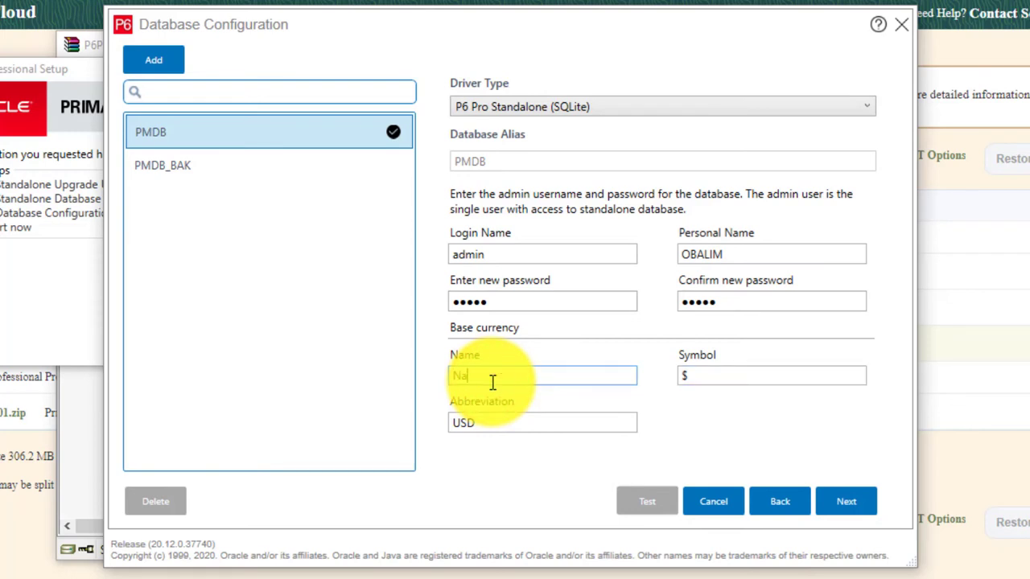
key("BackSpace")
key("BackSpace")
type("US Dollar")
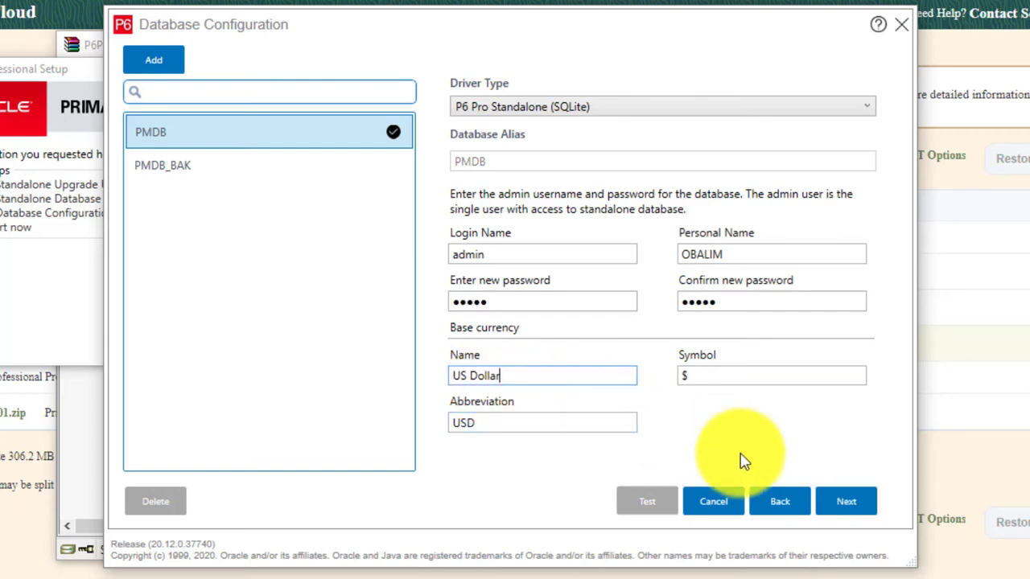
left_click(853, 503)
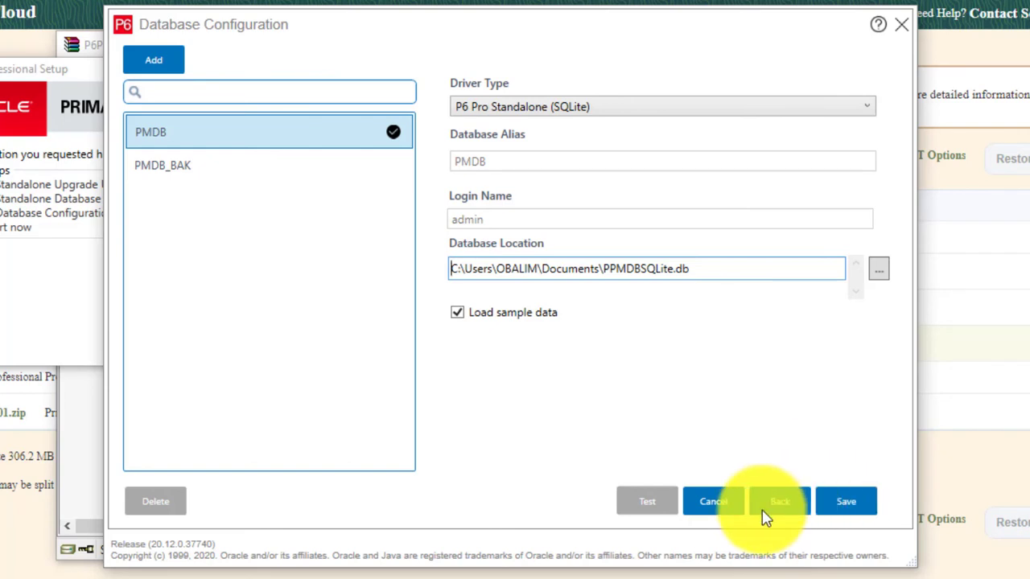
Save the PMDB alias, overwriting the existing PPMDBSQLite.db file, and acknowledge the saved message
left_click(850, 510)
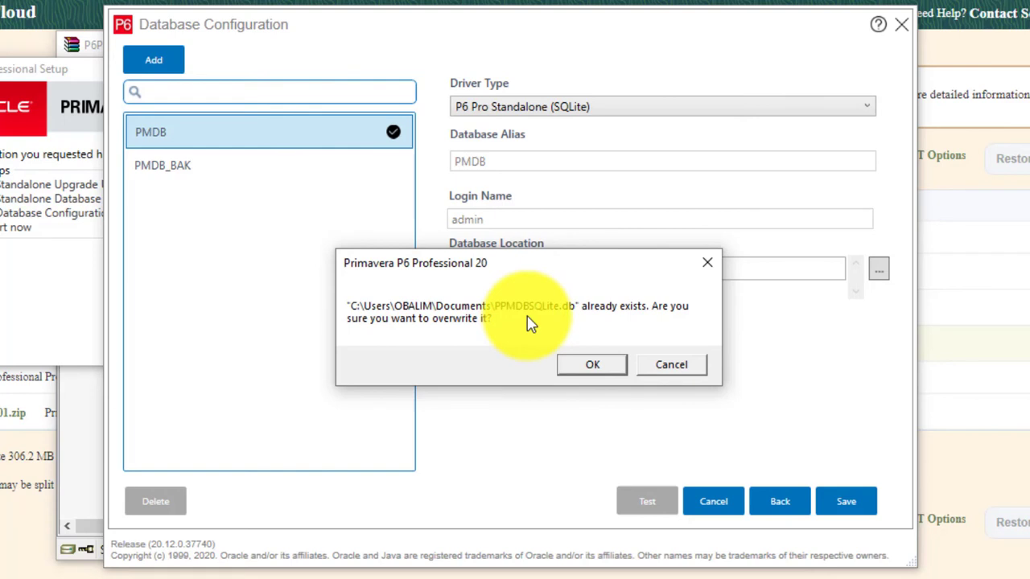
left_click(590, 369)
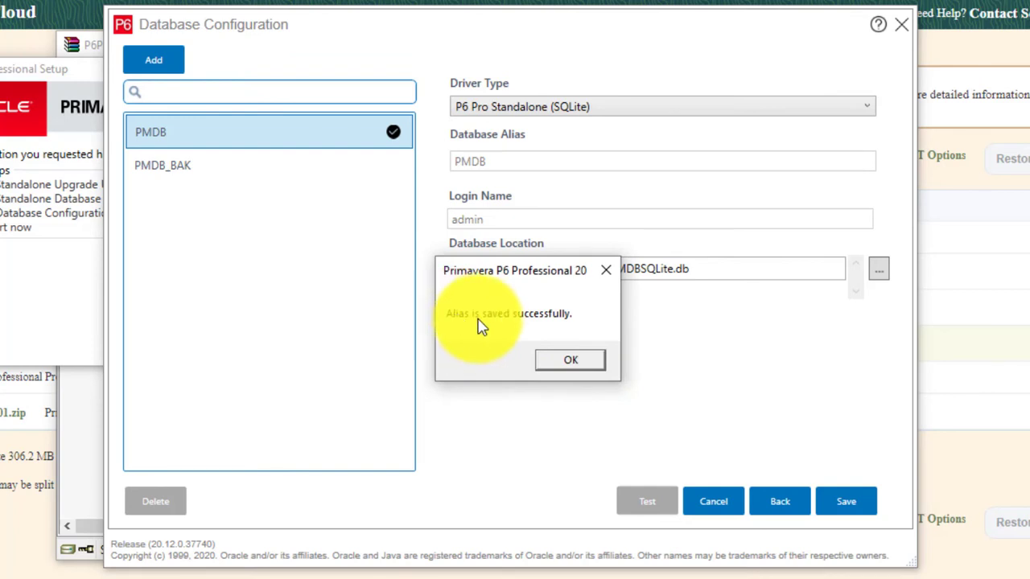
left_click(574, 361)
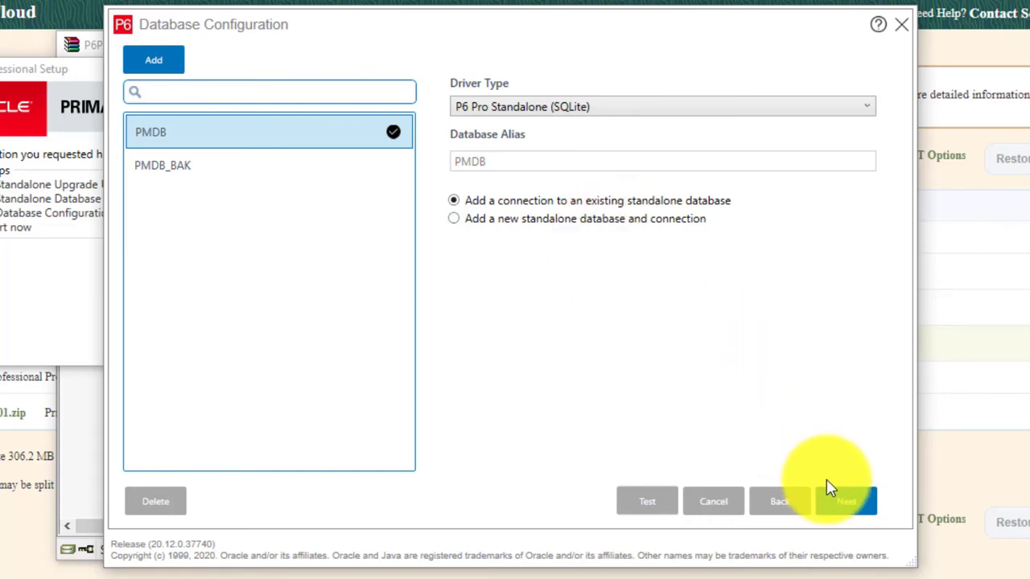
Test the PMDB connection successfully, then close Database Configuration and the setup-complete message
left_click(845, 501)
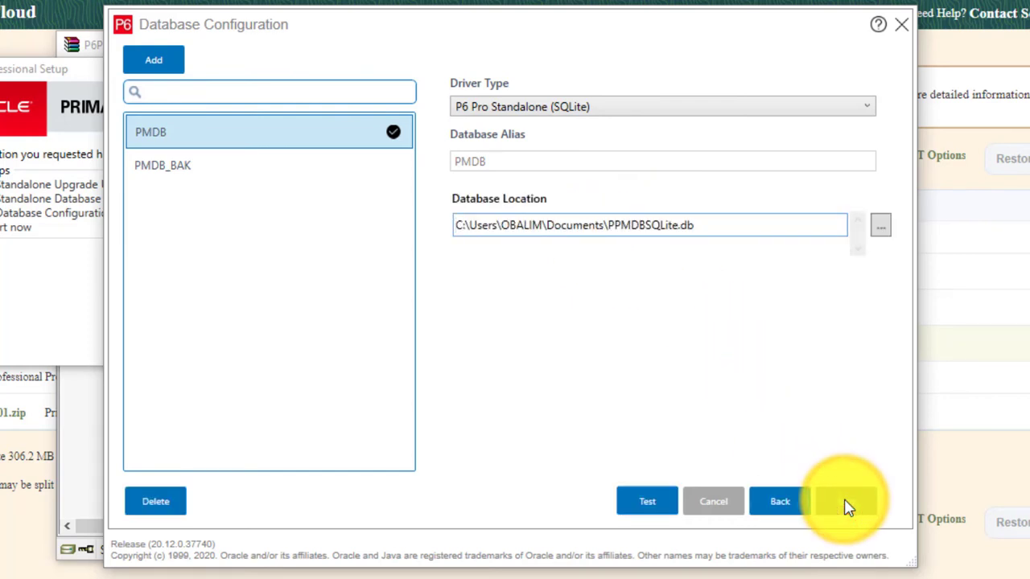
left_click(655, 503)
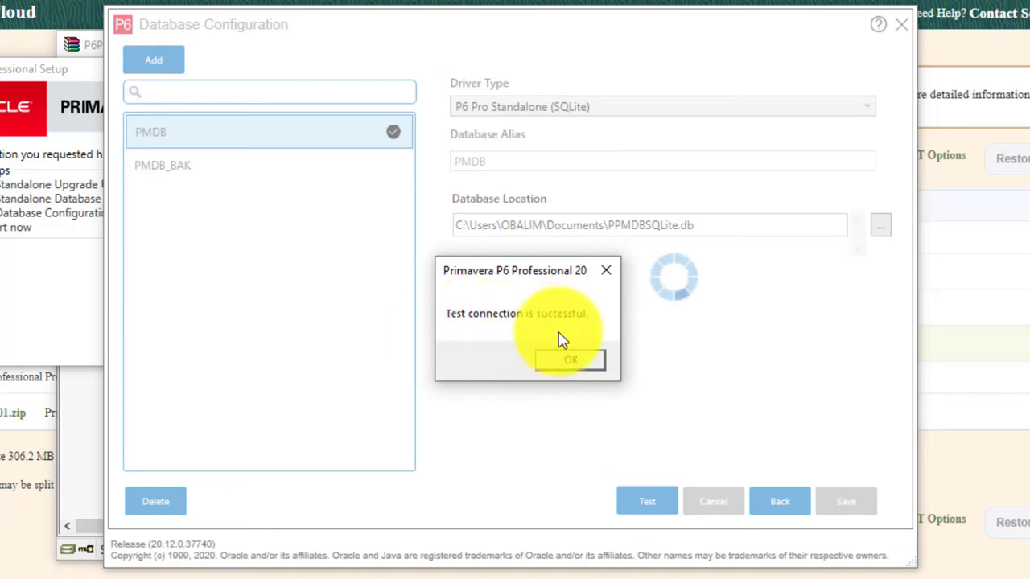
left_click(570, 361)
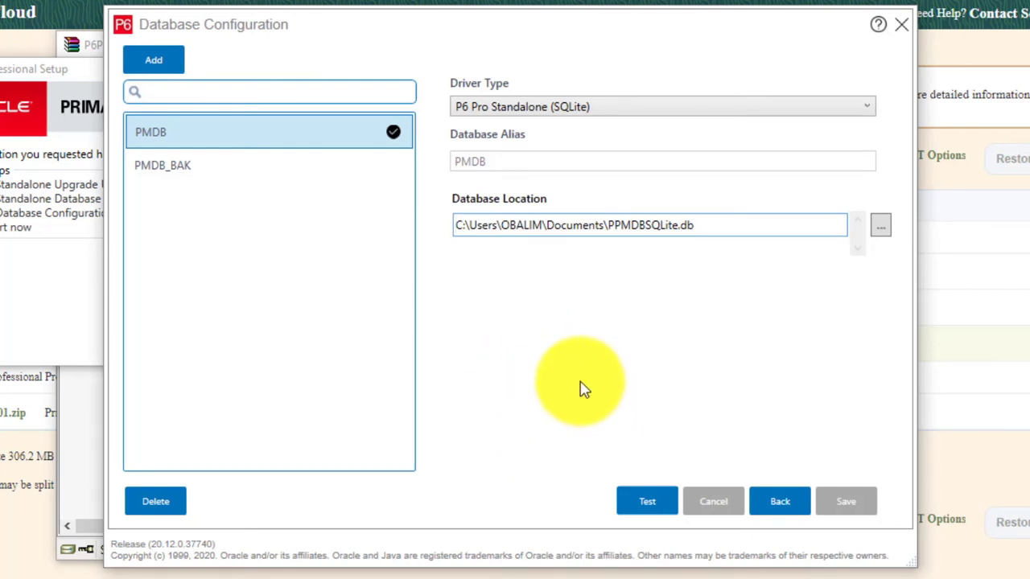
left_click(905, 33)
key("Return")
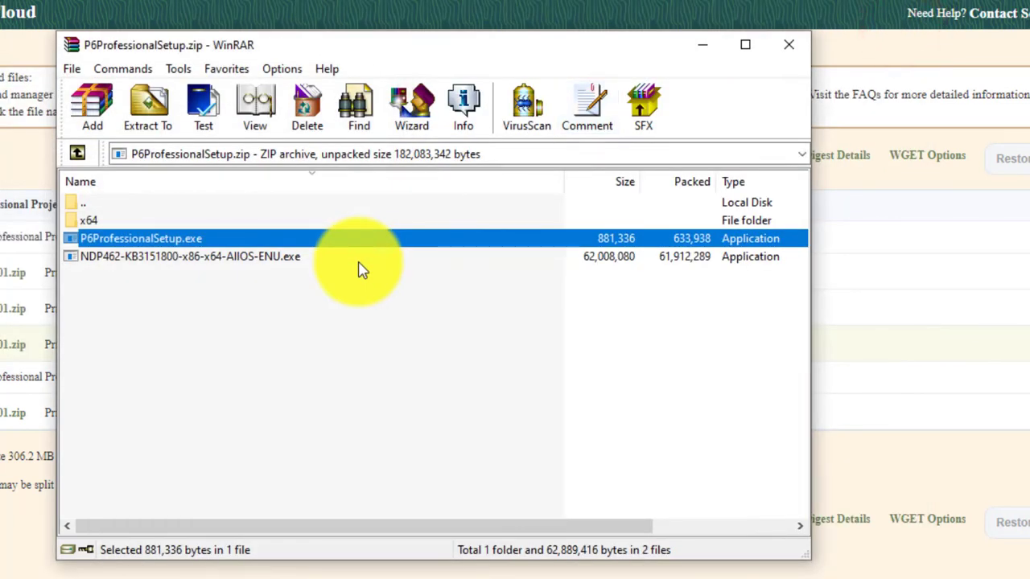
Close the WinRAR setup archive window and the Oracle Download Manager
left_click(790, 45)
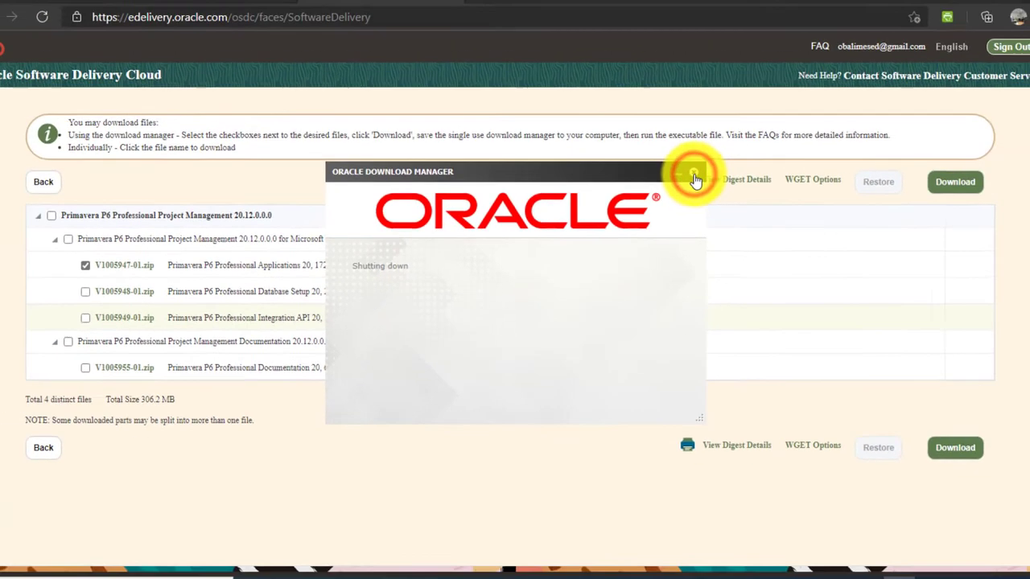
left_click(756, 151)
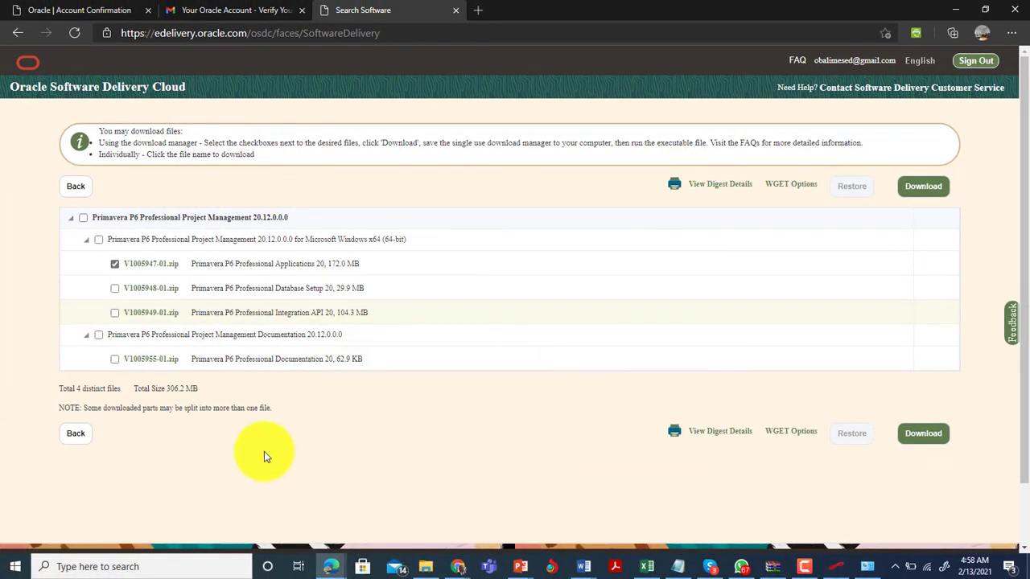
Search 'p6', pin P6 Professional 20 (x64) to the taskbar, and launch it from there
left_click(59, 567)
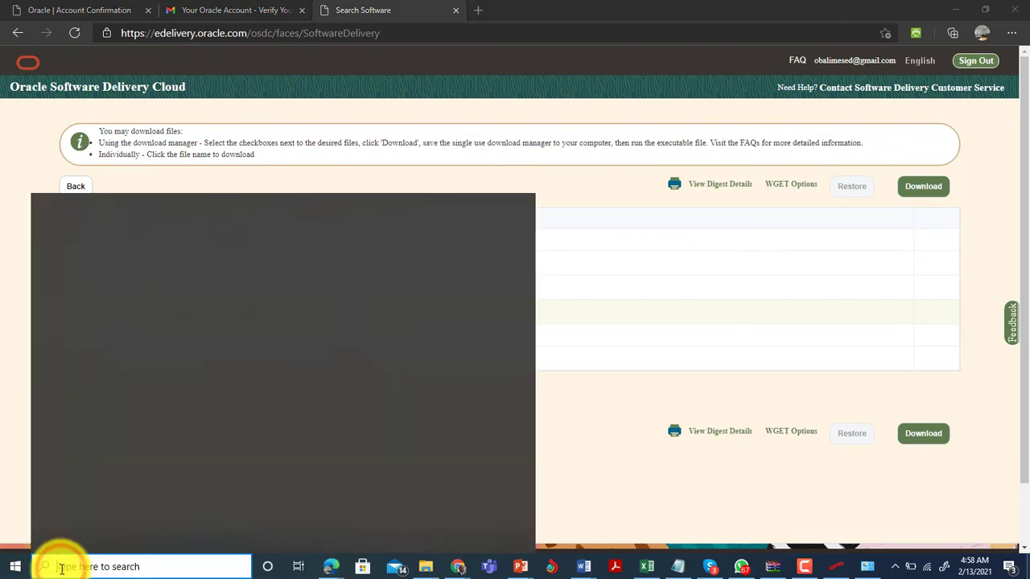
type("p6")
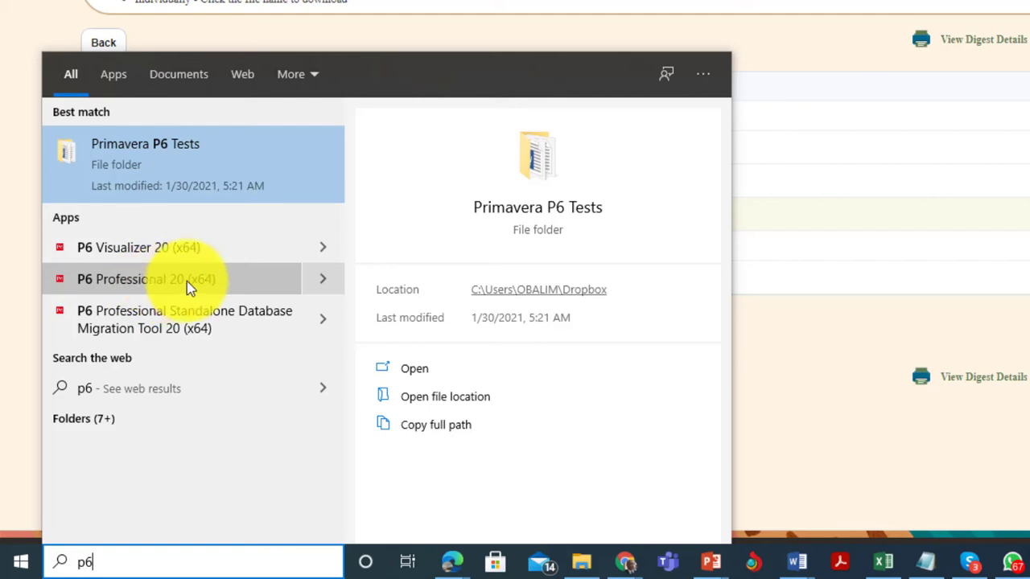
left_click(327, 287)
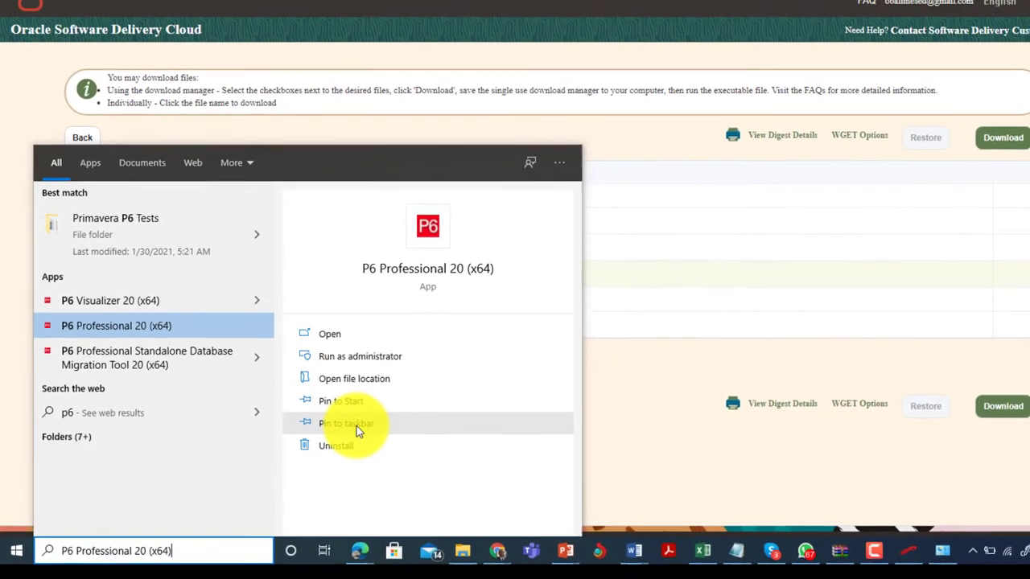
left_click(354, 425)
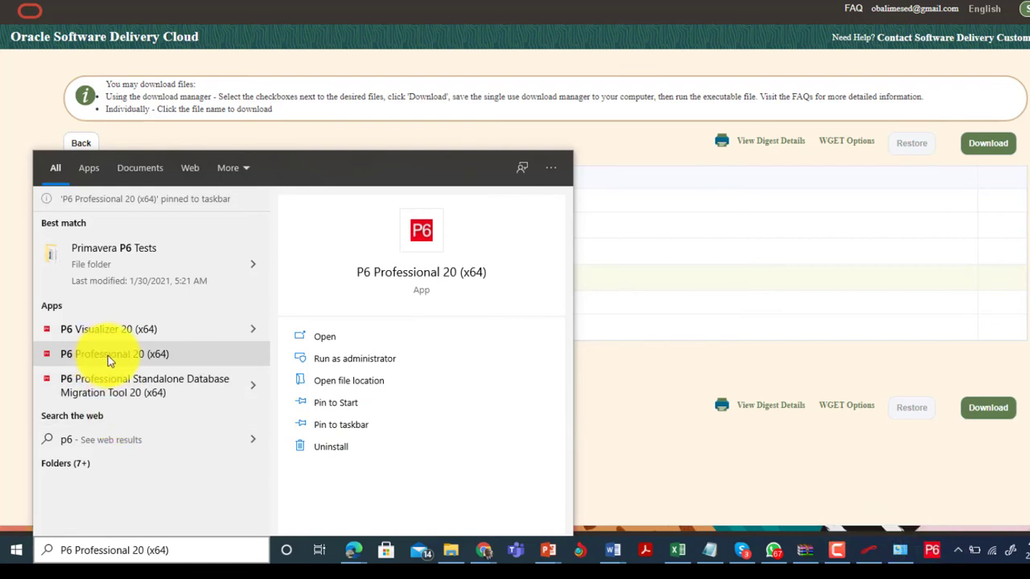
left_click(718, 479)
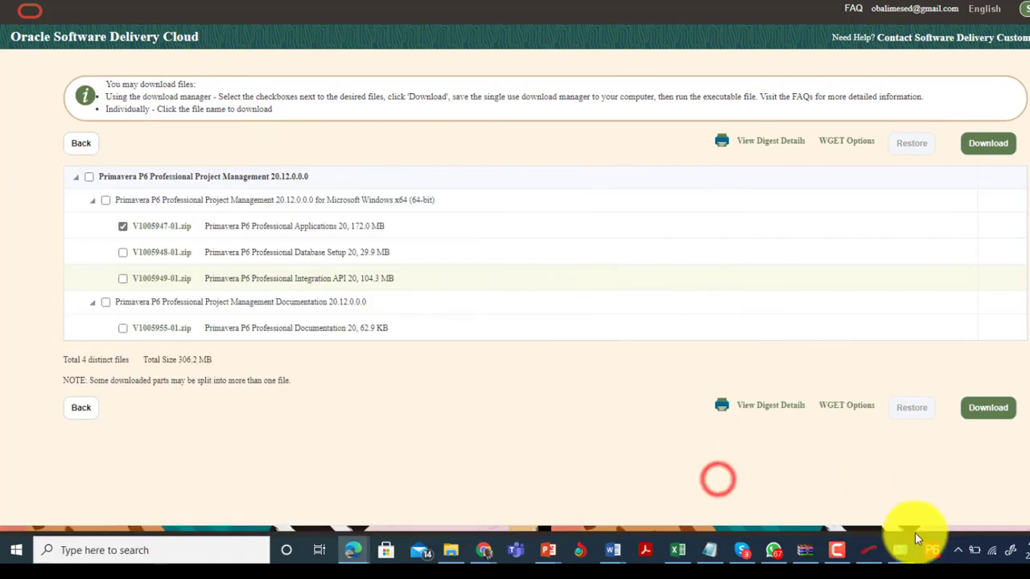
left_click(931, 552)
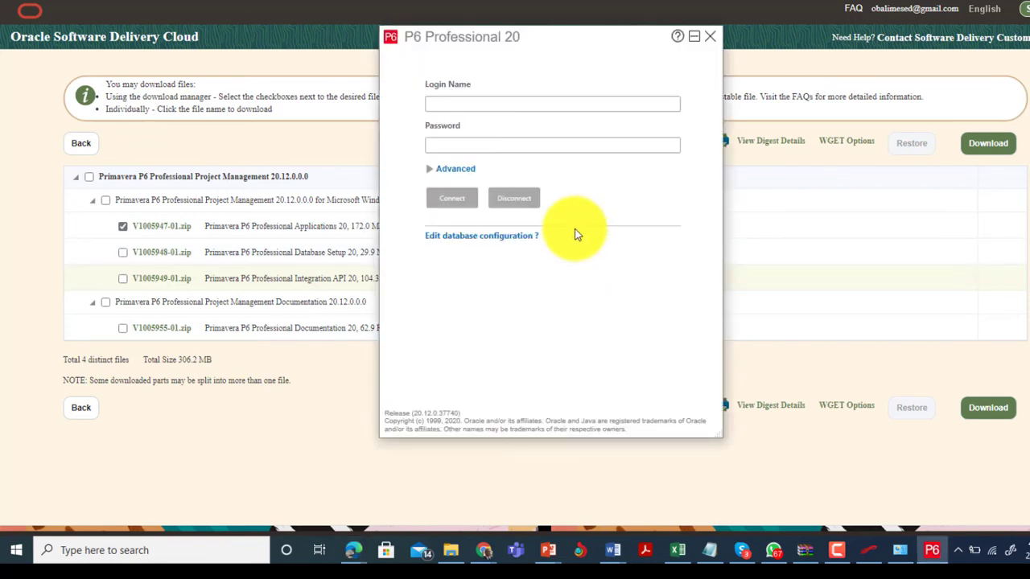
Connect with the admin login credentials and dismiss the industry-not-selected warning
left_click(510, 106)
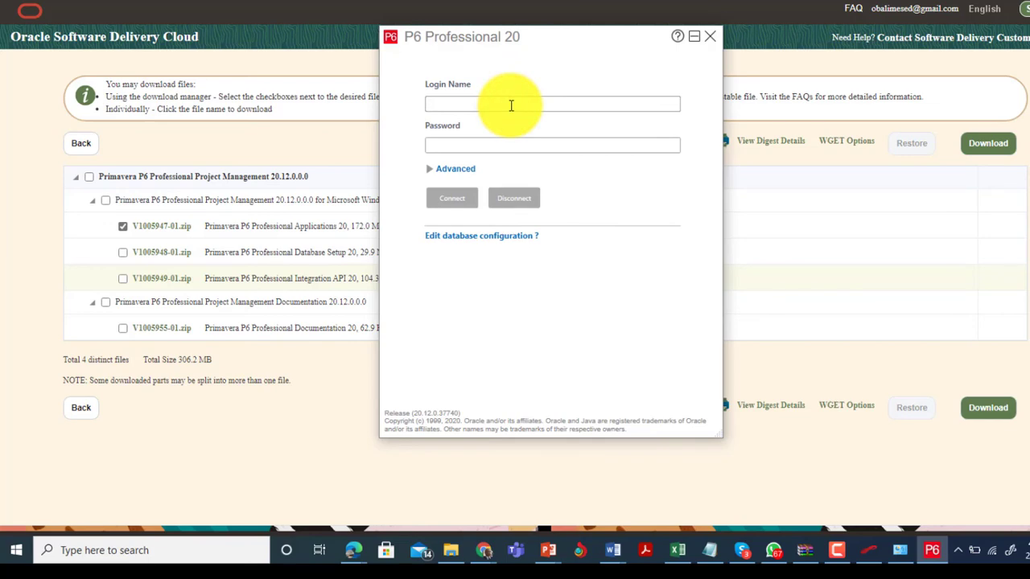
type("ad")
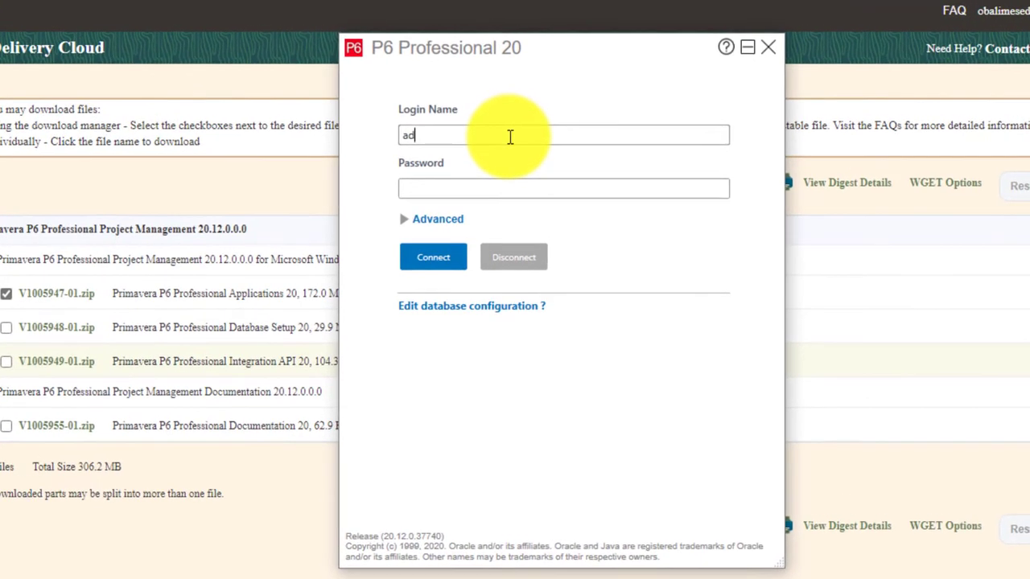
type("min")
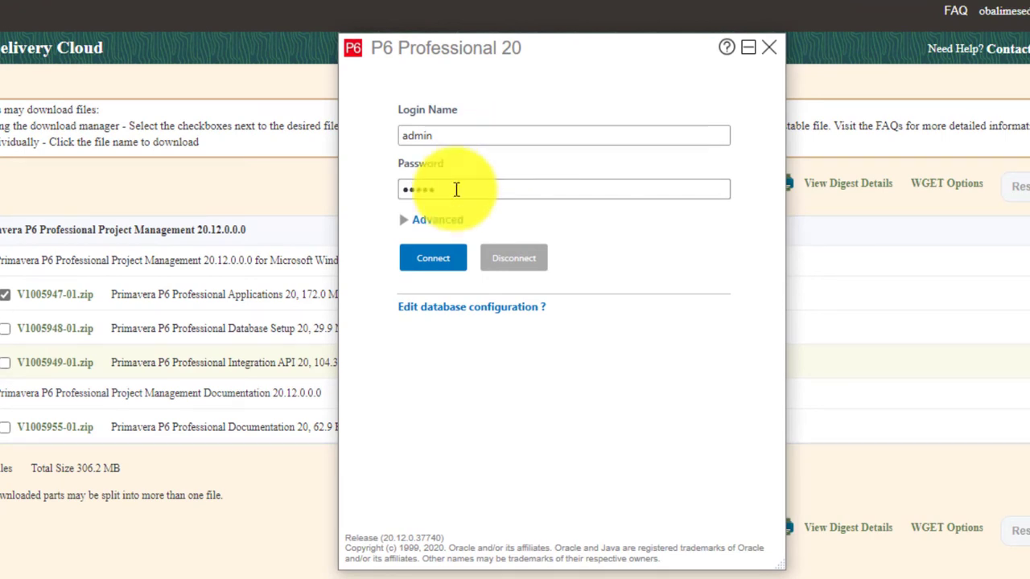
left_click(442, 258)
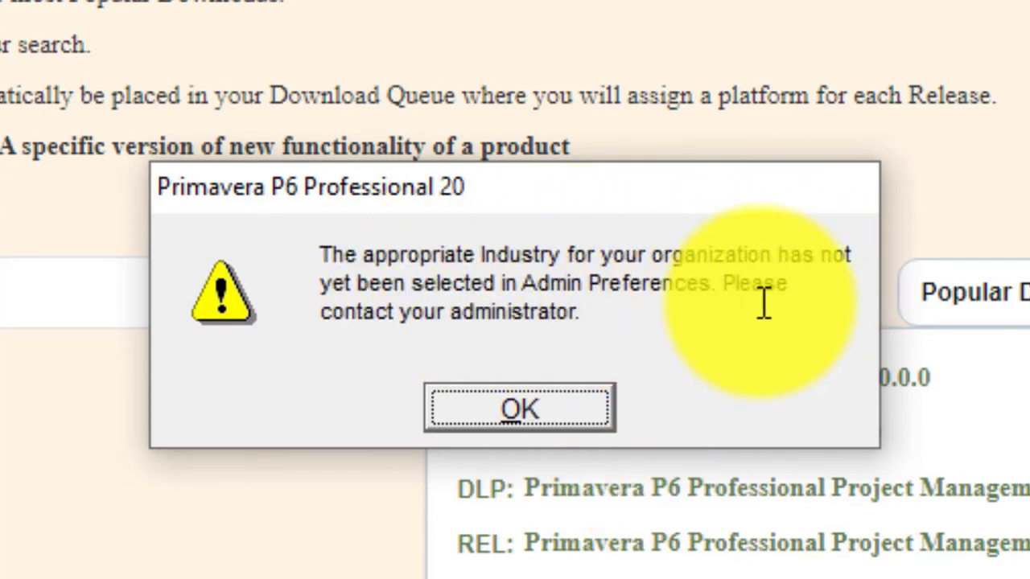
left_click(519, 412)
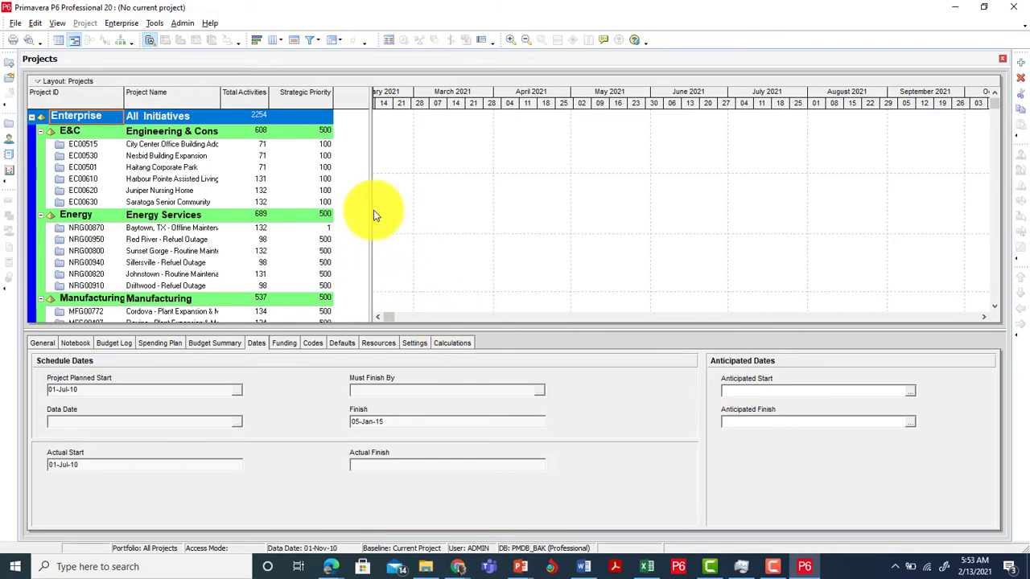
Widen the project grid columns and scroll through the sample Enterprise projects
left_click_drag(367, 210, 499, 223)
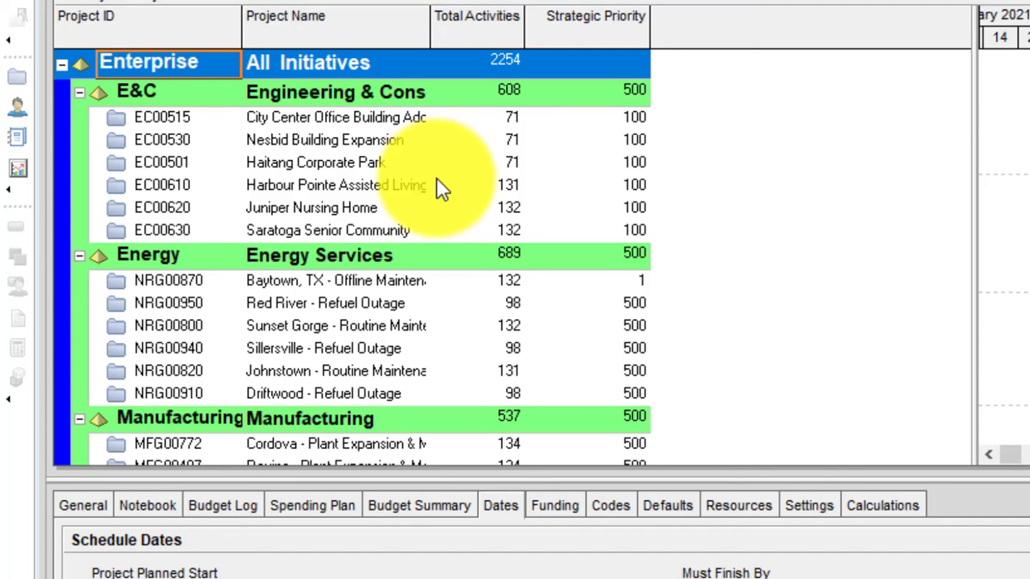
scroll(411, 279, "down", 1)
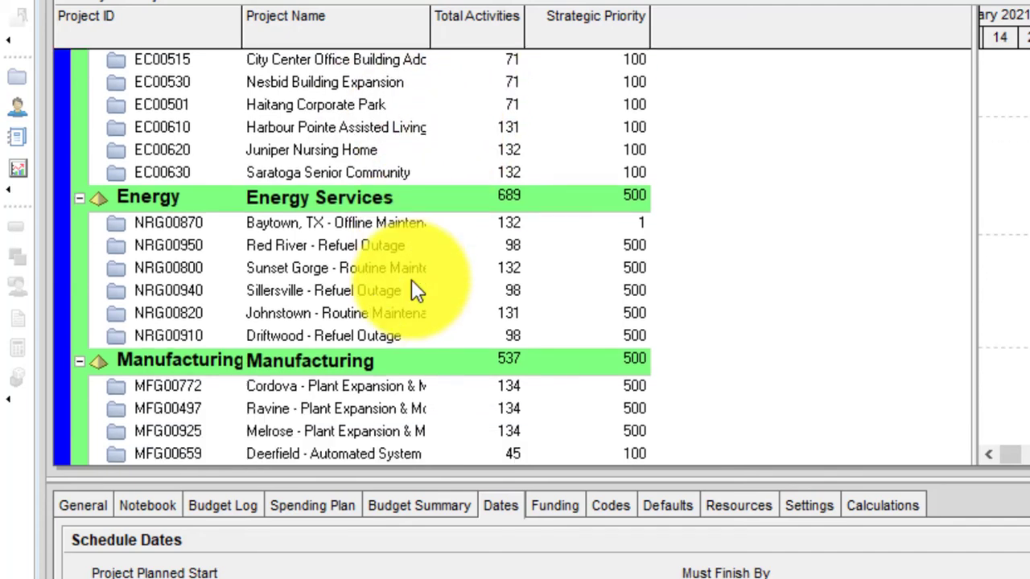
scroll(411, 283, "up", 1)
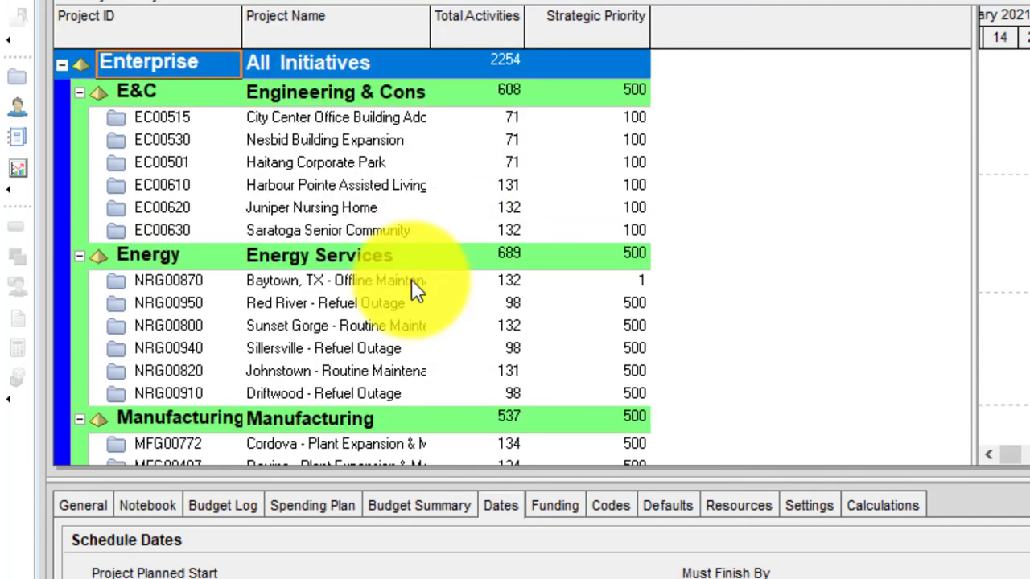
scroll(411, 289, "down", 2)
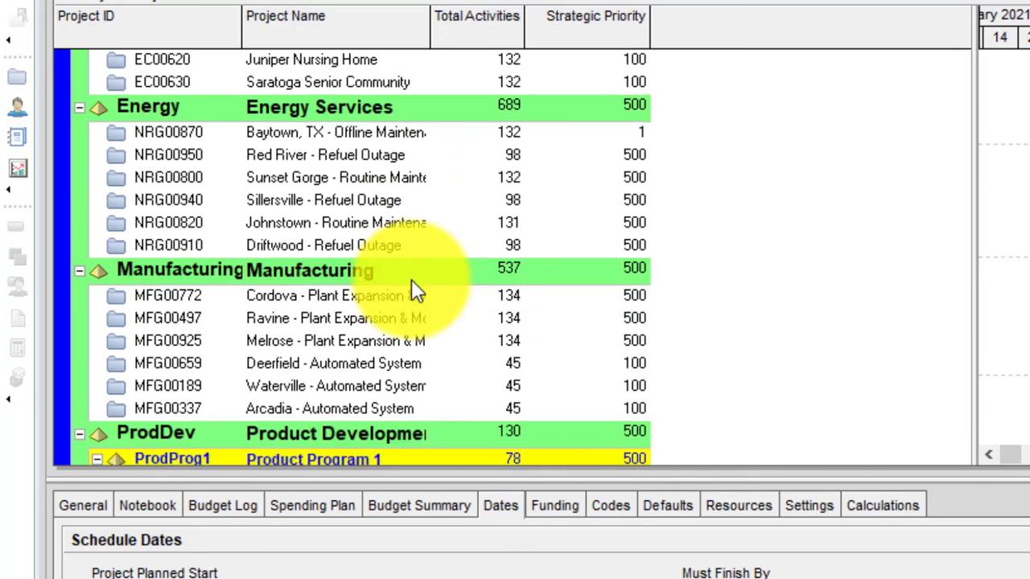
scroll(412, 286, "down", 5)
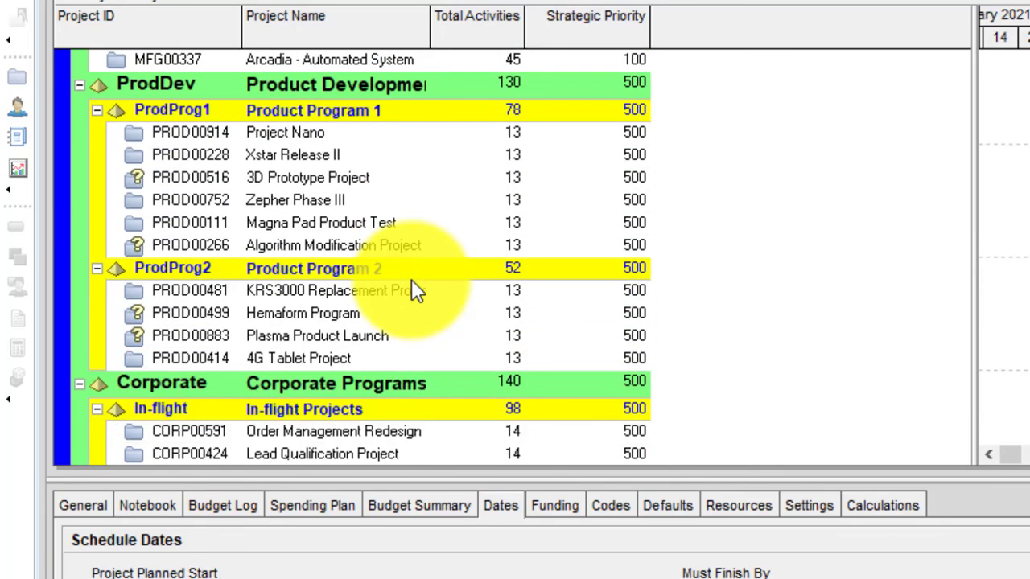
scroll(411, 286, "up", 6)
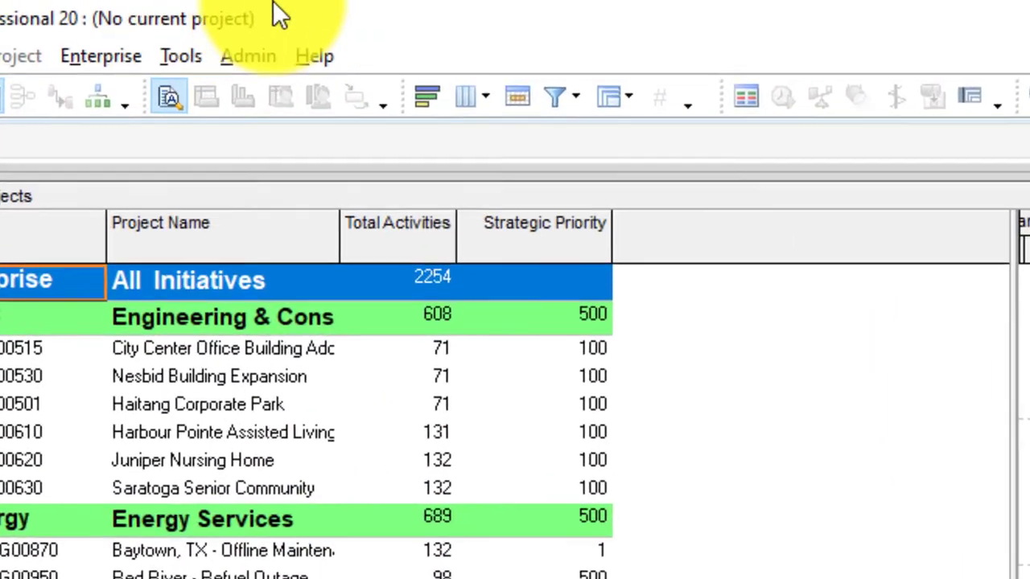
Open Admin Preferences to the Industry Selection page
left_click(251, 57)
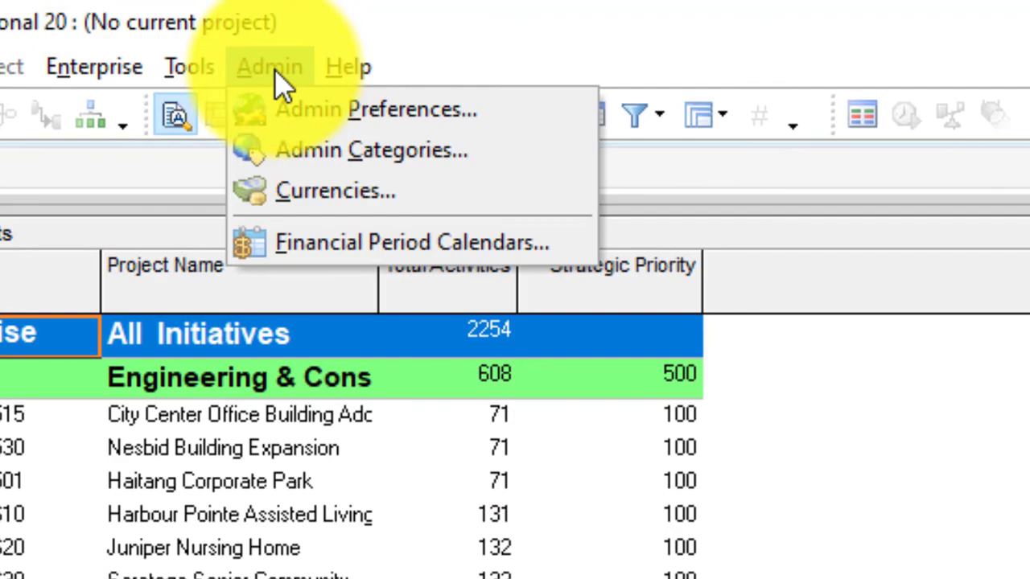
left_click(292, 111)
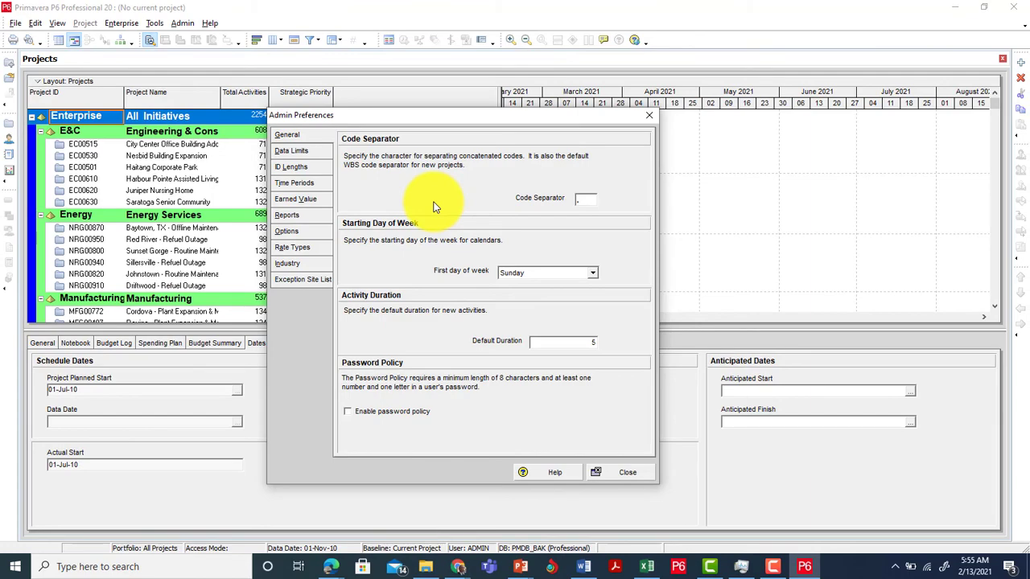
left_click(286, 231)
left_click(288, 264)
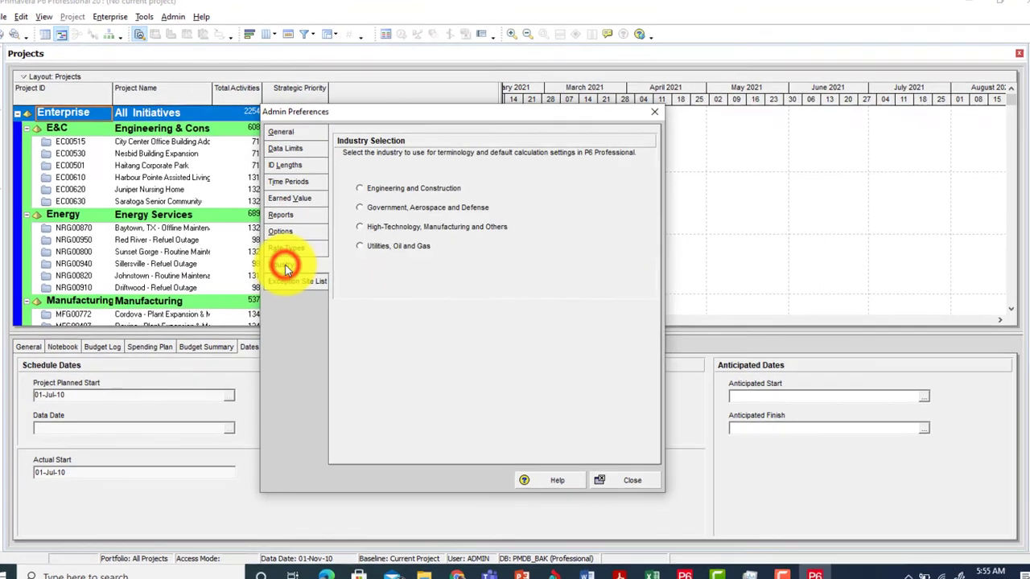